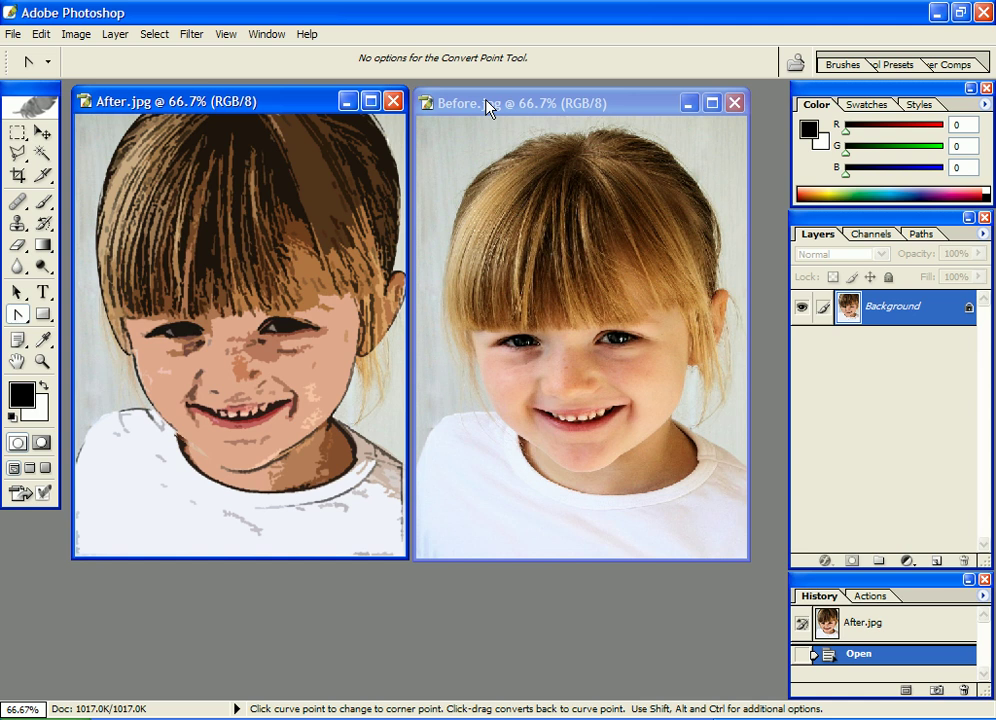
Step: Set After.jpg aside and center Before.jpg in the workspace
left_click(346, 101)
left_click_drag(485, 106, 313, 109)
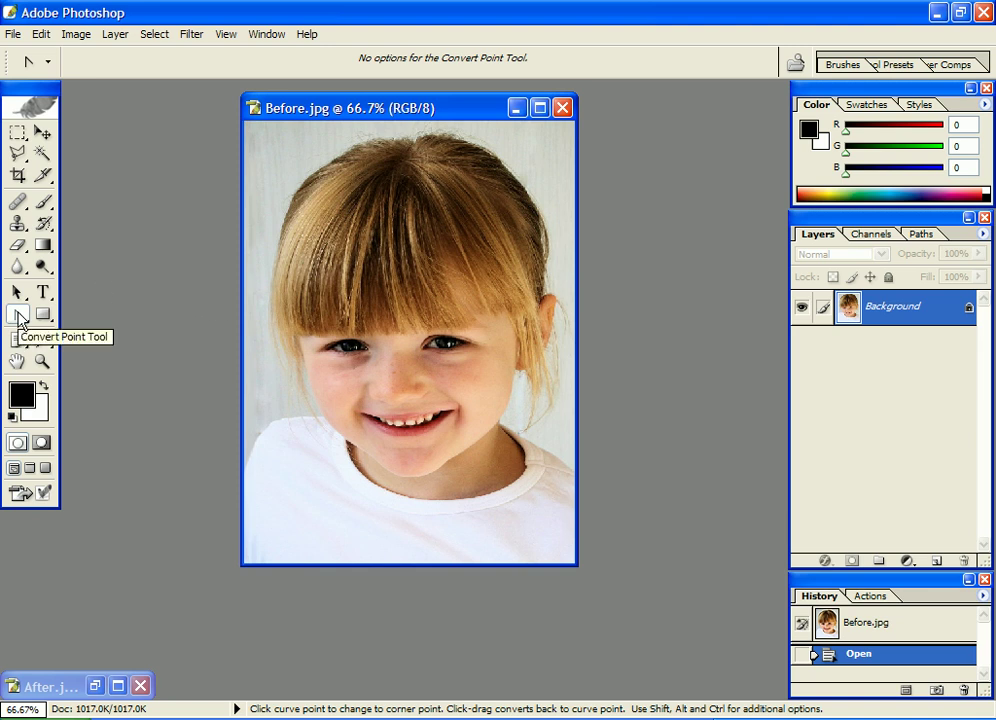
left_click_drag(19, 320, 75, 313)
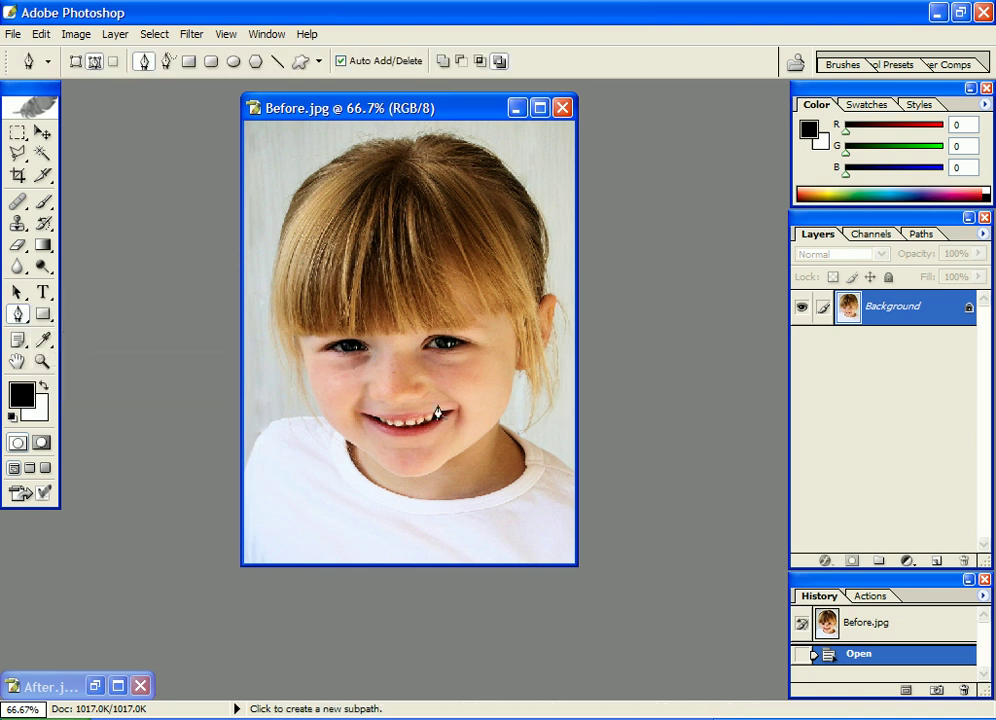
Step: Trace a closed five-anchor path from the chin around the cheek, hair and right side of the girl's head
left_click(449, 460)
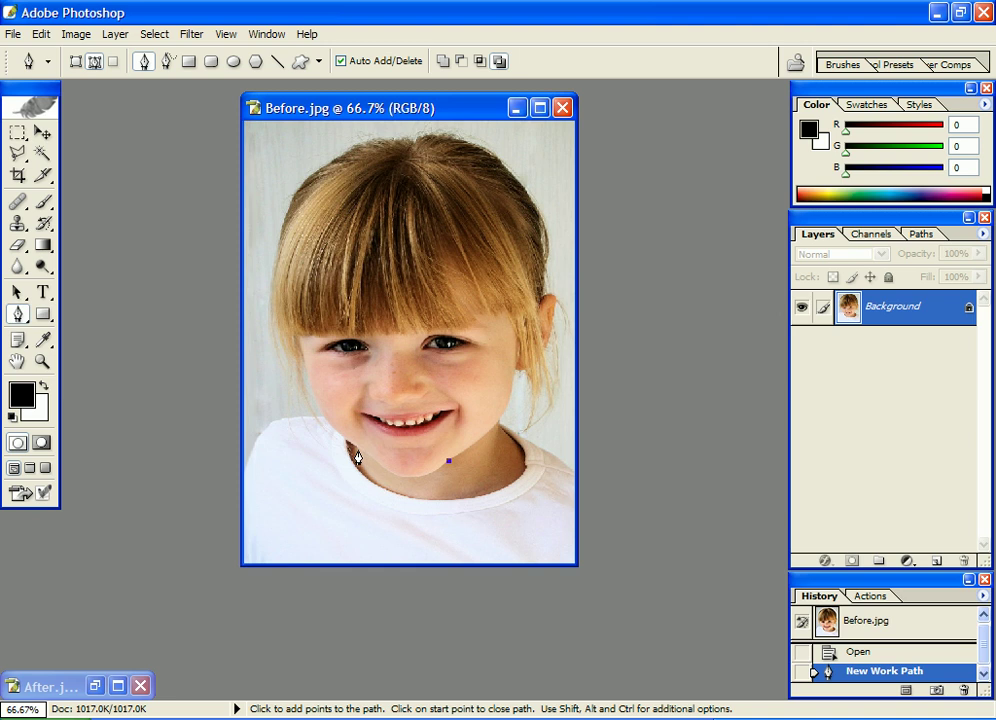
left_click(357, 450)
left_click(302, 365)
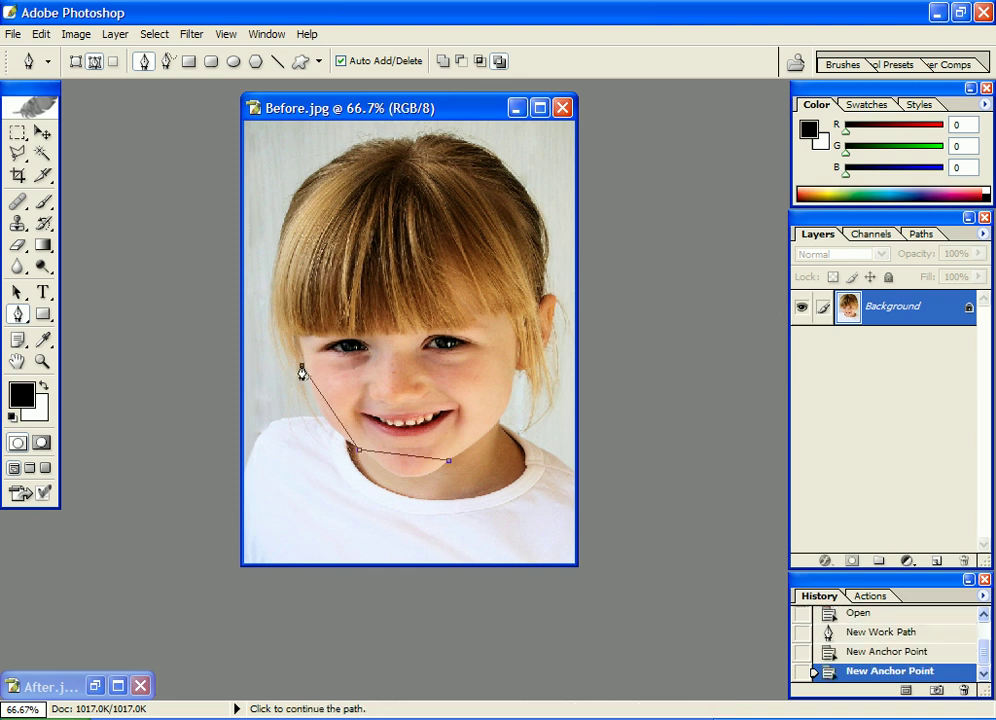
left_click(414, 141)
left_click(541, 297)
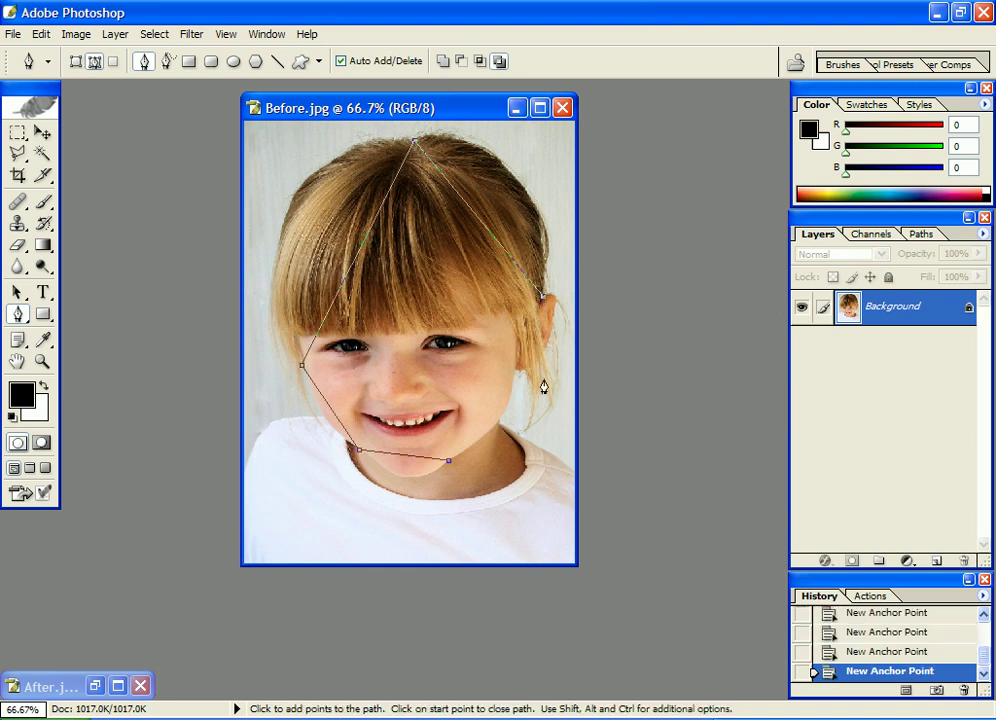
left_click(449, 461)
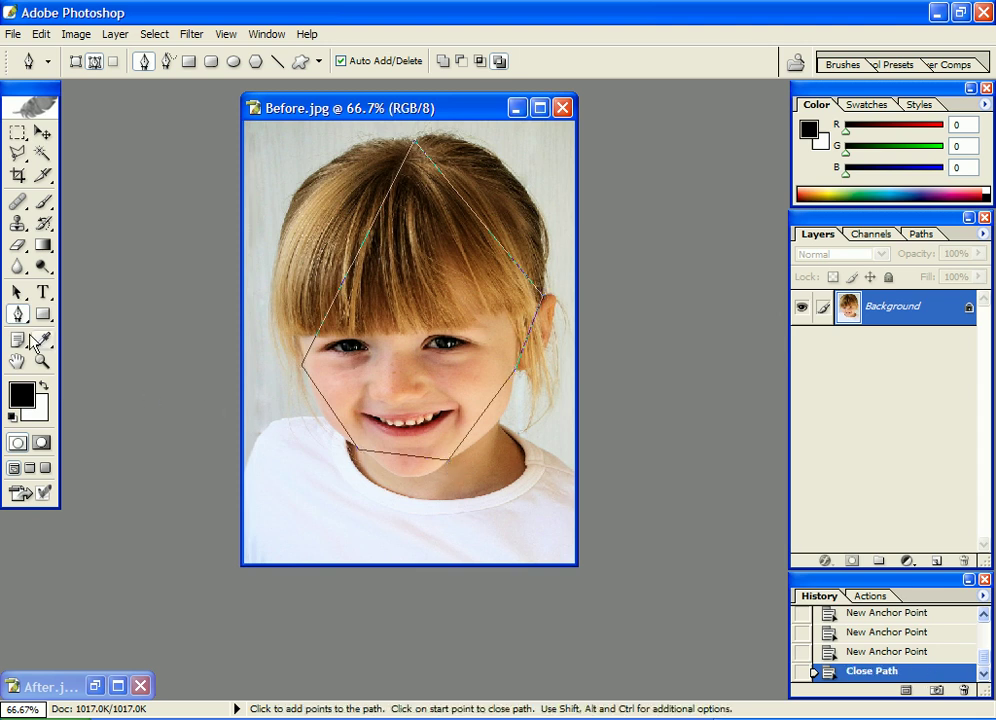
left_click_drag(19, 317, 78, 381)
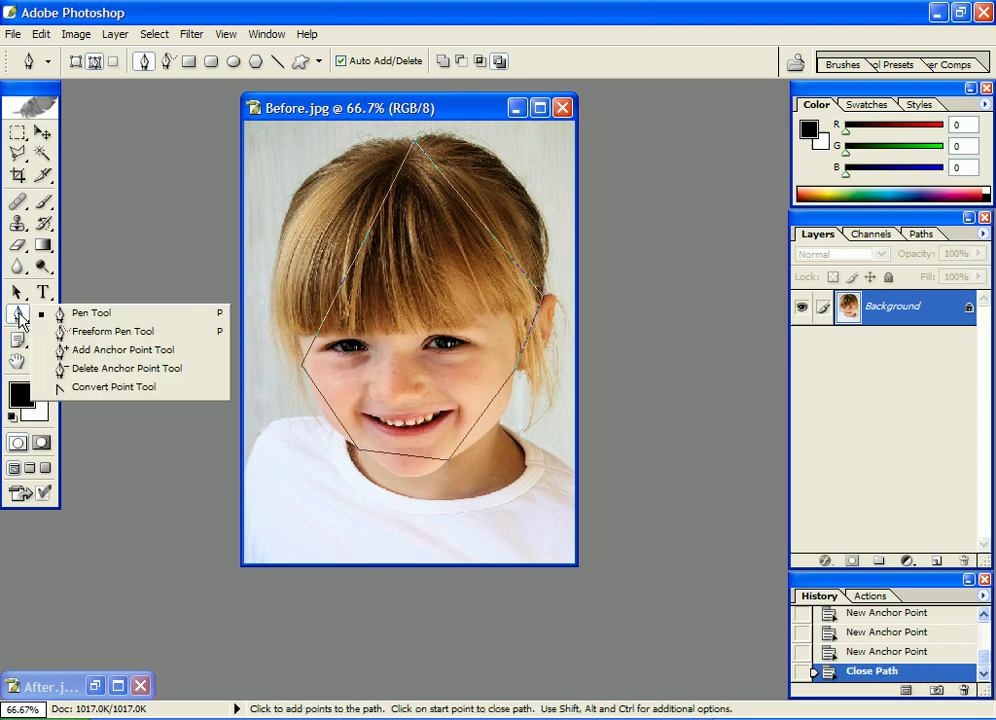
left_click(78, 388)
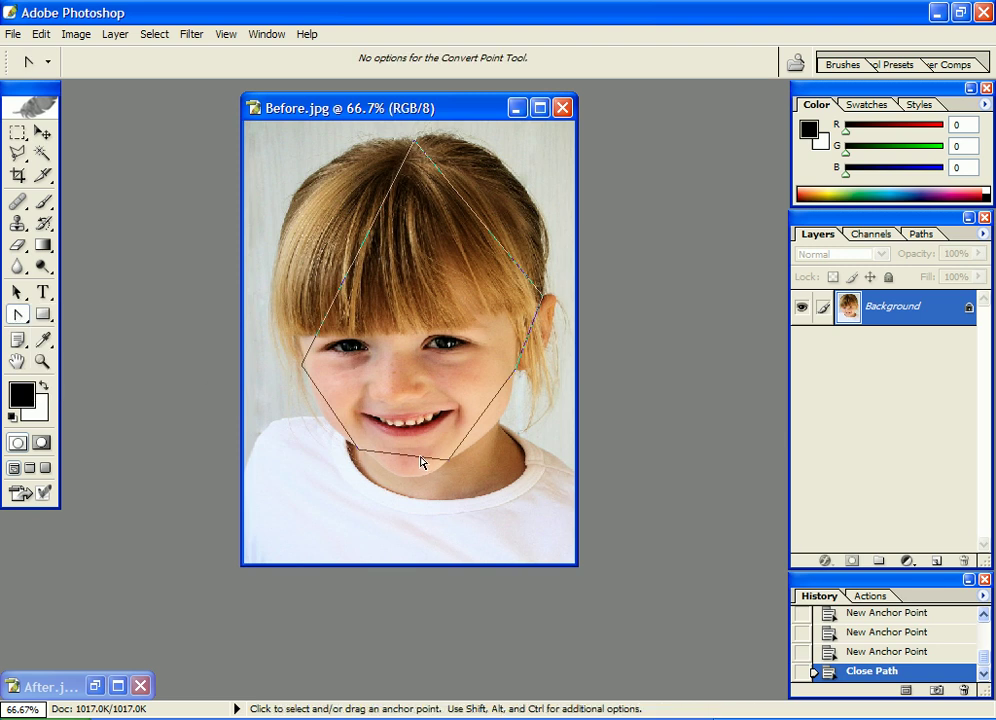
Step: Curve the chin, jaw, right-cheek and right-ear anchors of the head path
left_click_drag(449, 460, 403, 505)
left_click_drag(491, 423, 516, 431)
left_click_drag(545, 300, 587, 289)
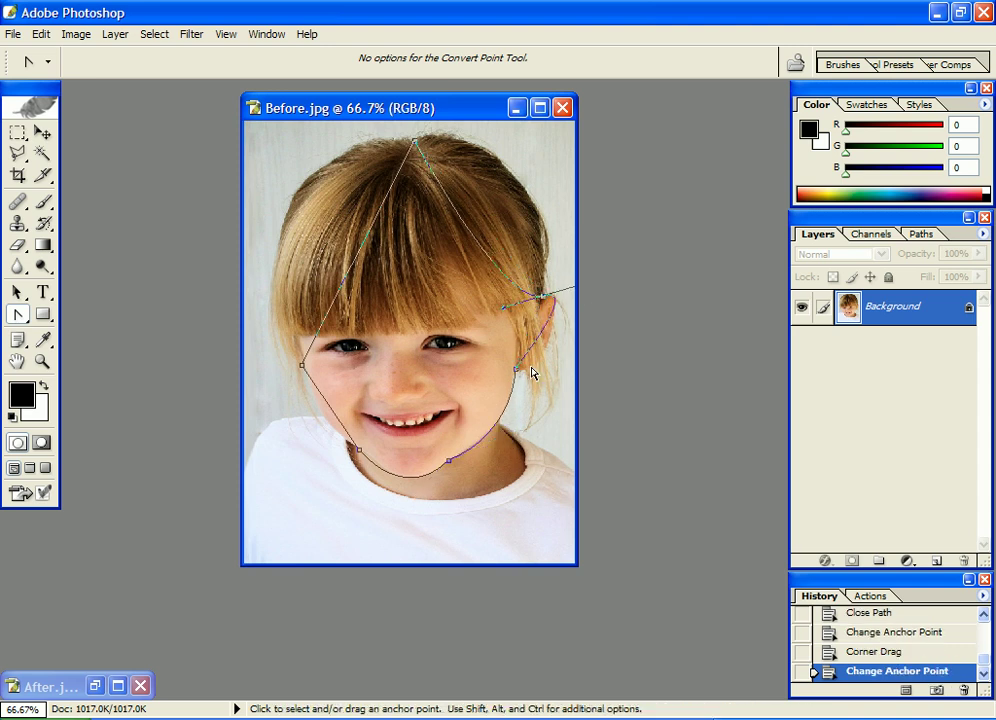
left_click_drag(516, 368, 537, 387)
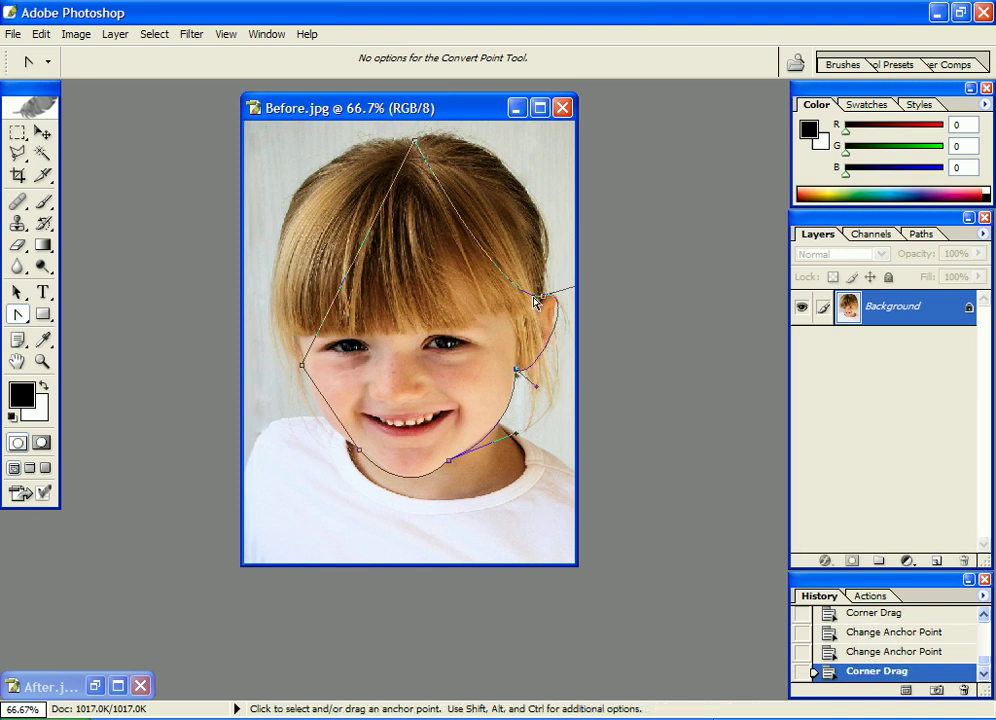
left_click(563, 297)
left_click_drag(541, 295, 572, 146)
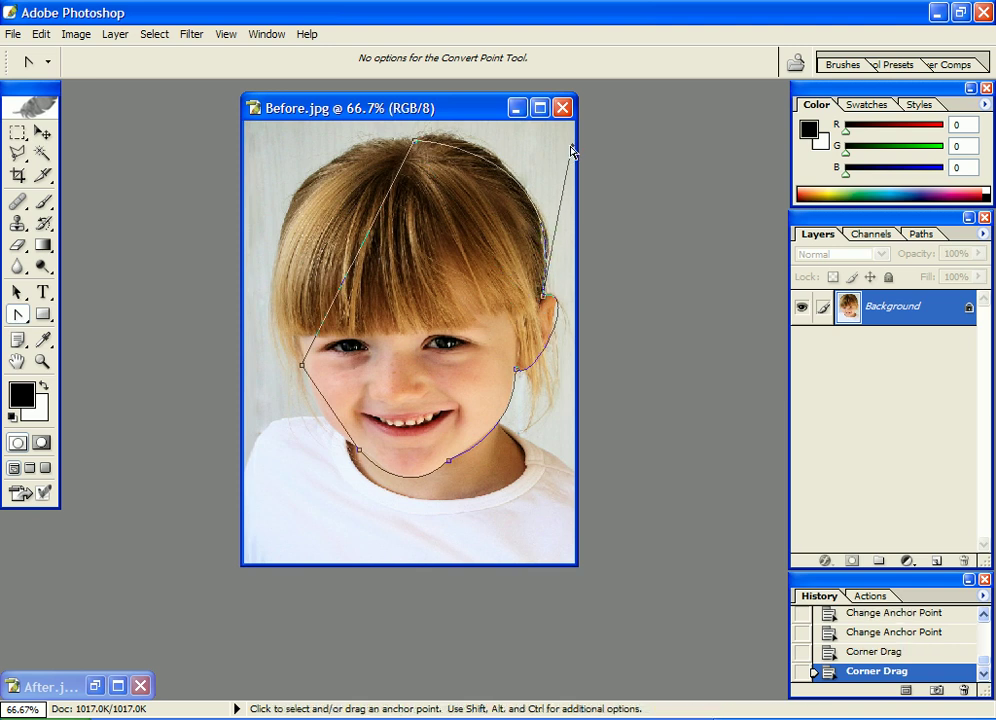
Step: Curve the top-of-head and left-side anchors so the path follows the hair and left cheek
left_click(366, 242)
mouse_move(303, 367)
left_mouse_down()
mouse_move(241, 236)
mouse_move(260, 237)
left_mouse_up()
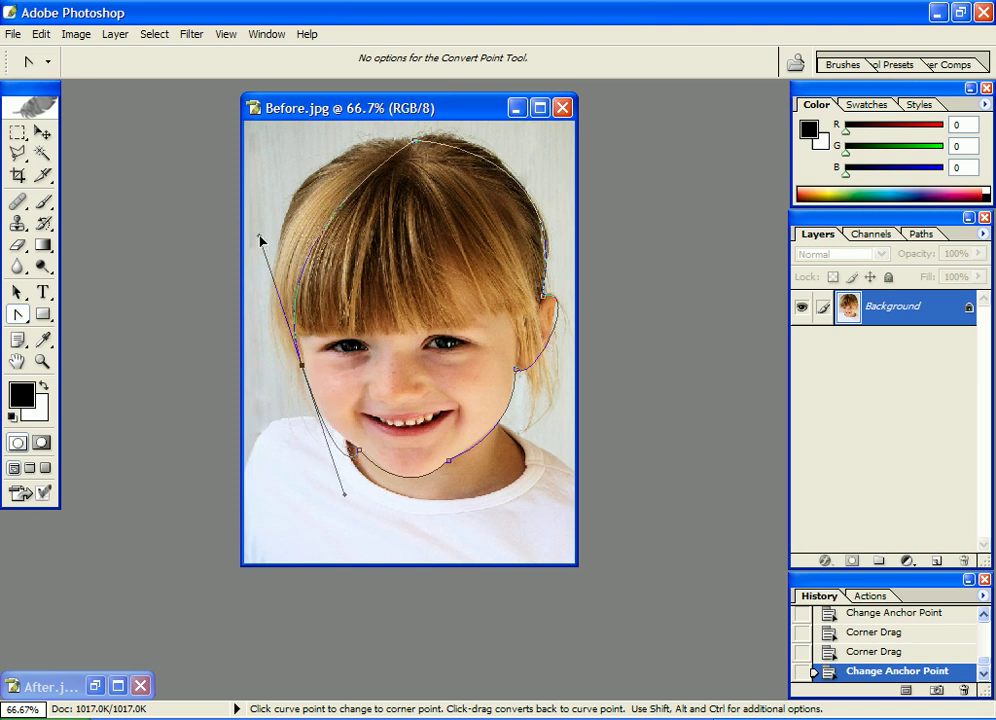
left_click_drag(383, 142, 283, 147)
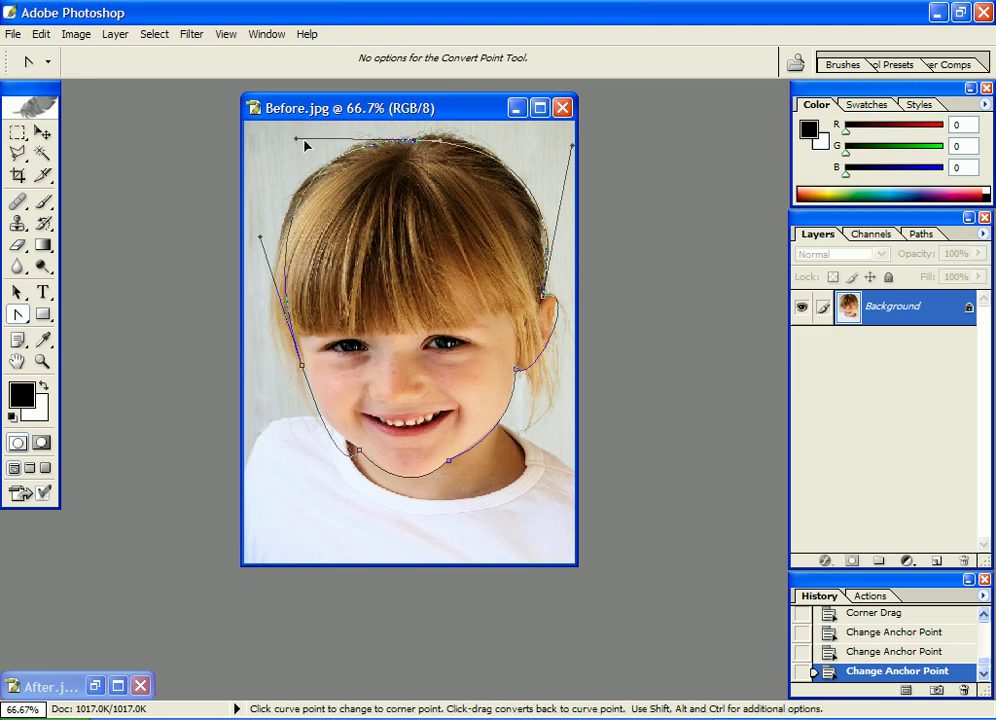
left_click_drag(260, 240, 243, 284)
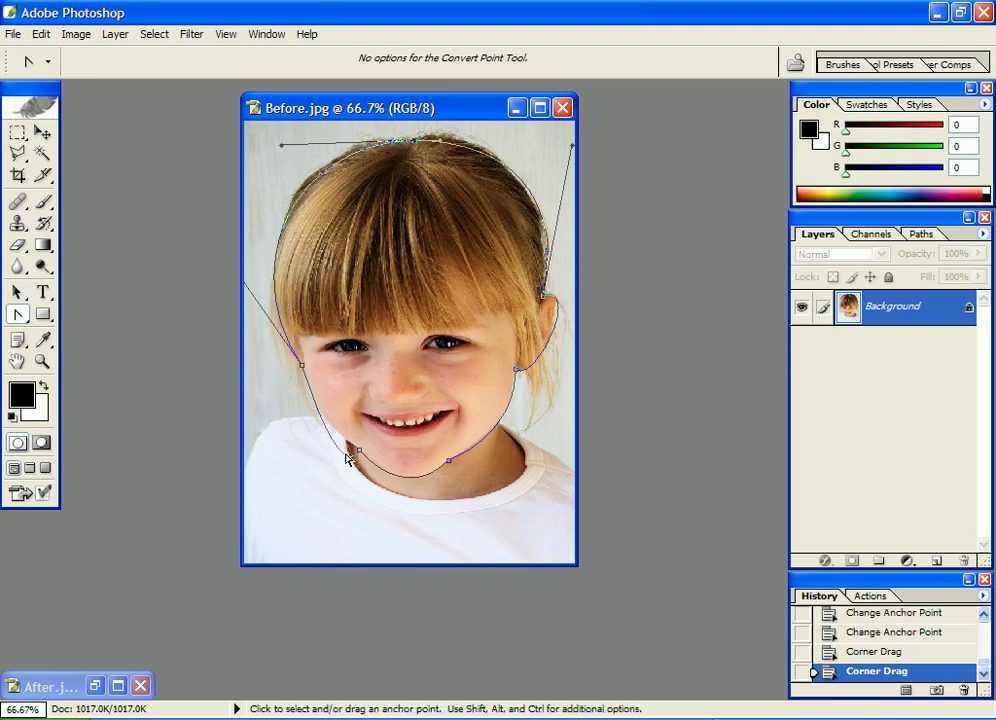
mouse_move(347, 459)
left_mouse_down()
mouse_move(343, 497)
mouse_move(320, 435)
left_mouse_up()
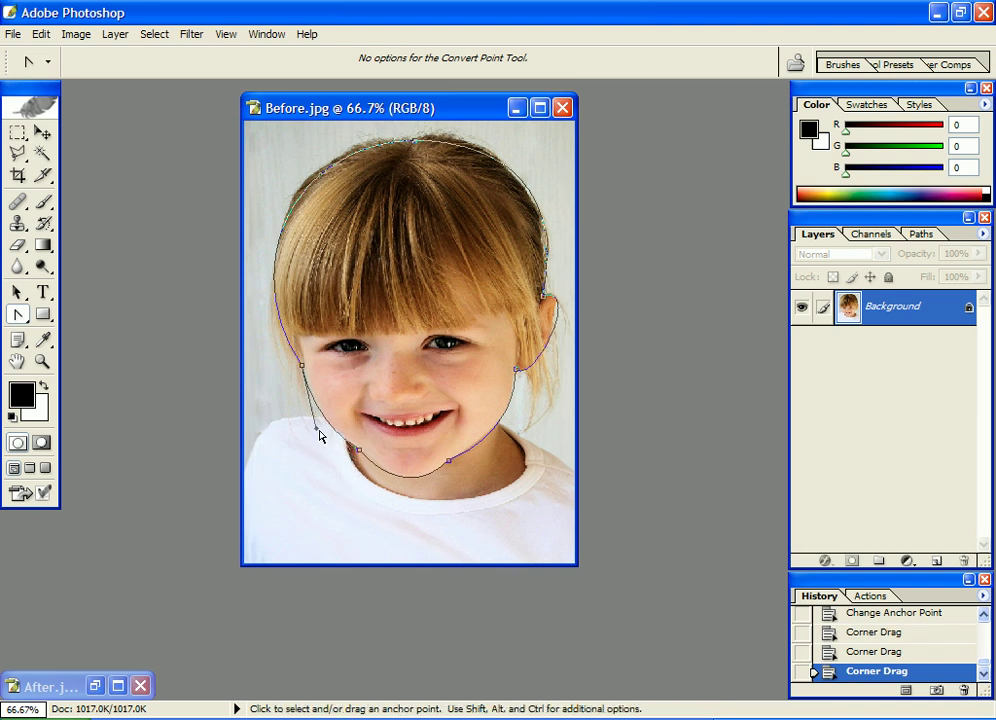
left_click(407, 493)
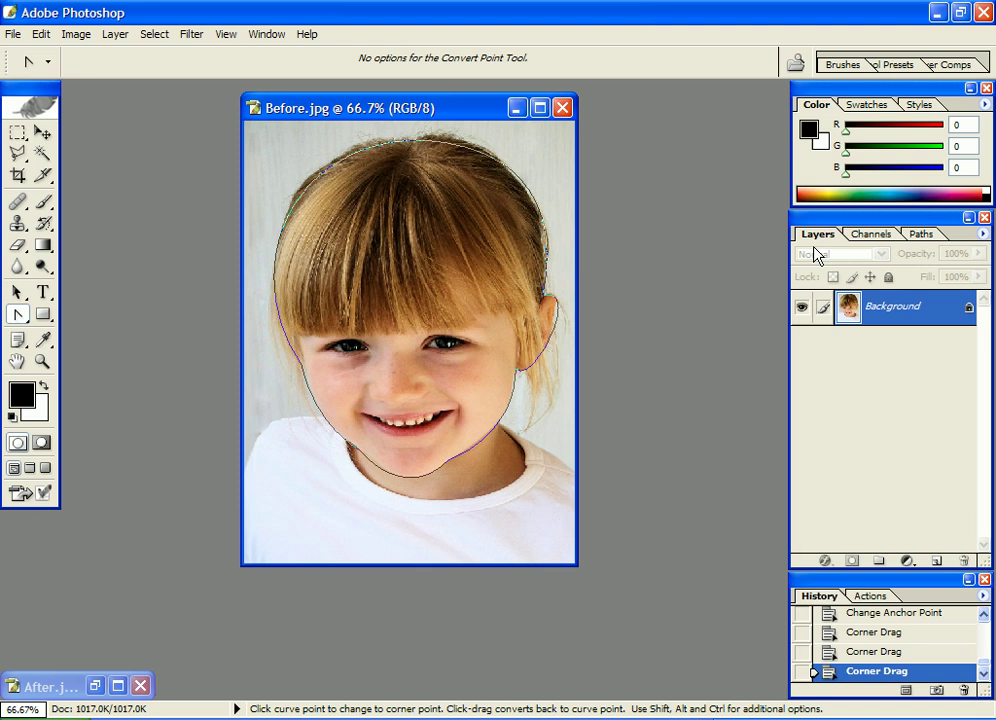
Step: Load the head Work Path as a selection and copy-paste it onto a new layer
left_click(925, 238)
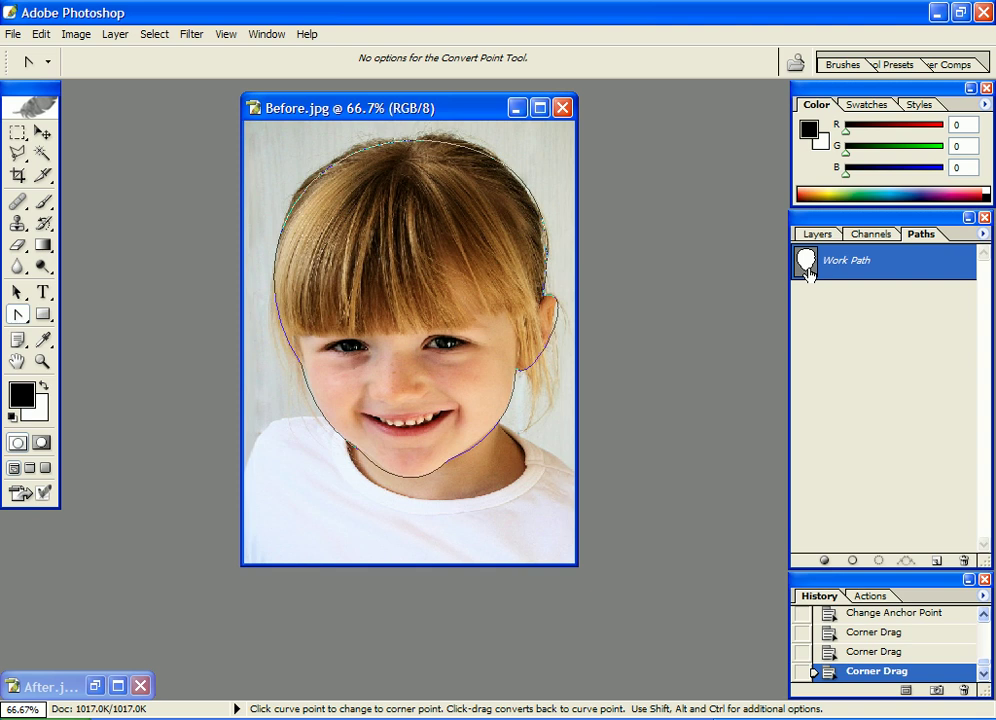
left_click(806, 265, "ctrl")
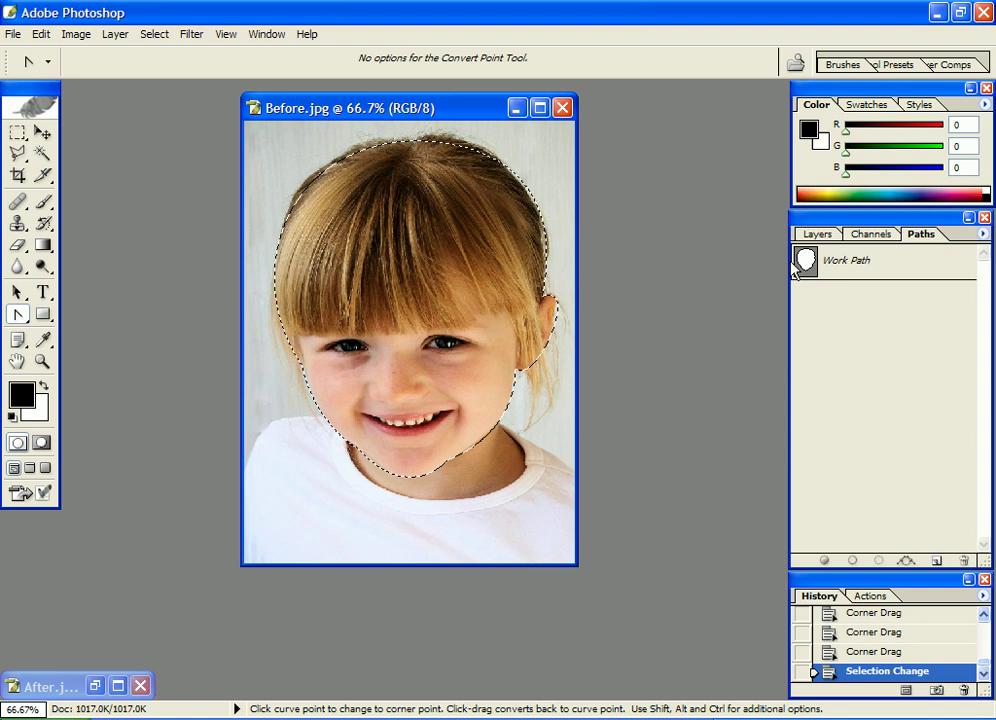
left_click(40, 33)
left_click(55, 155)
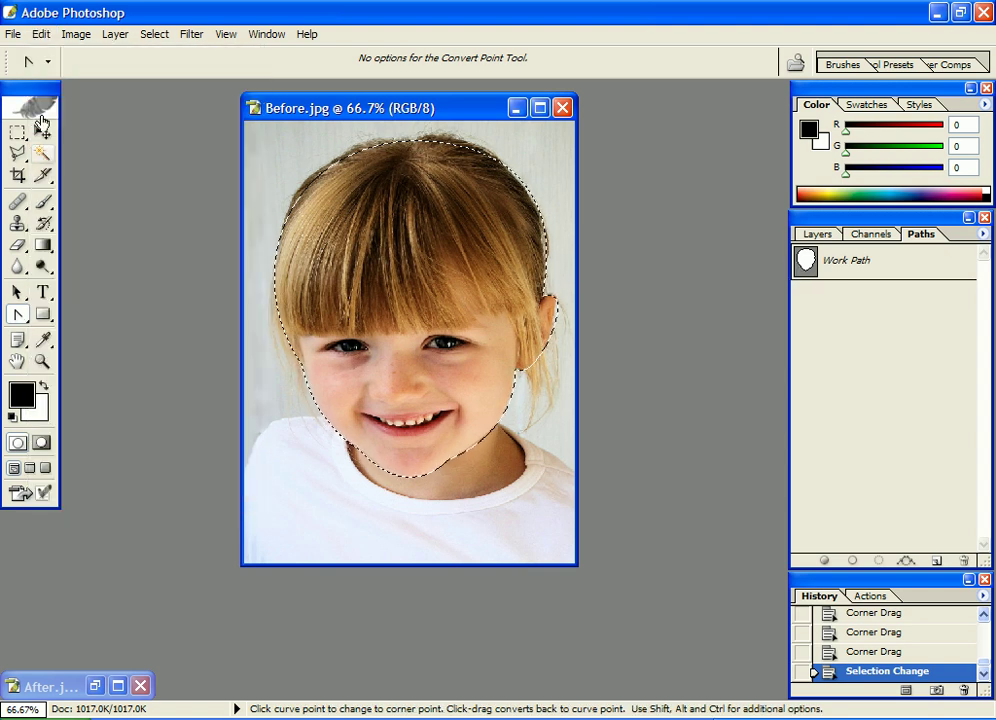
left_click(40, 33)
left_click(73, 189)
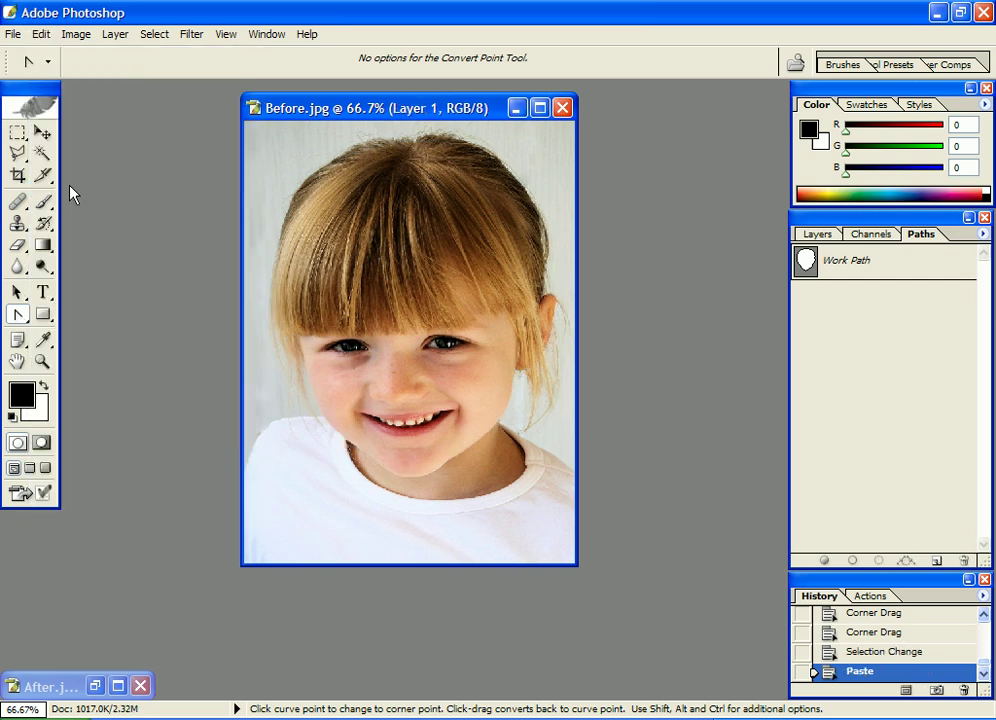
Step: Rename the pasted Layer 1 to 'head'
left_click(816, 234)
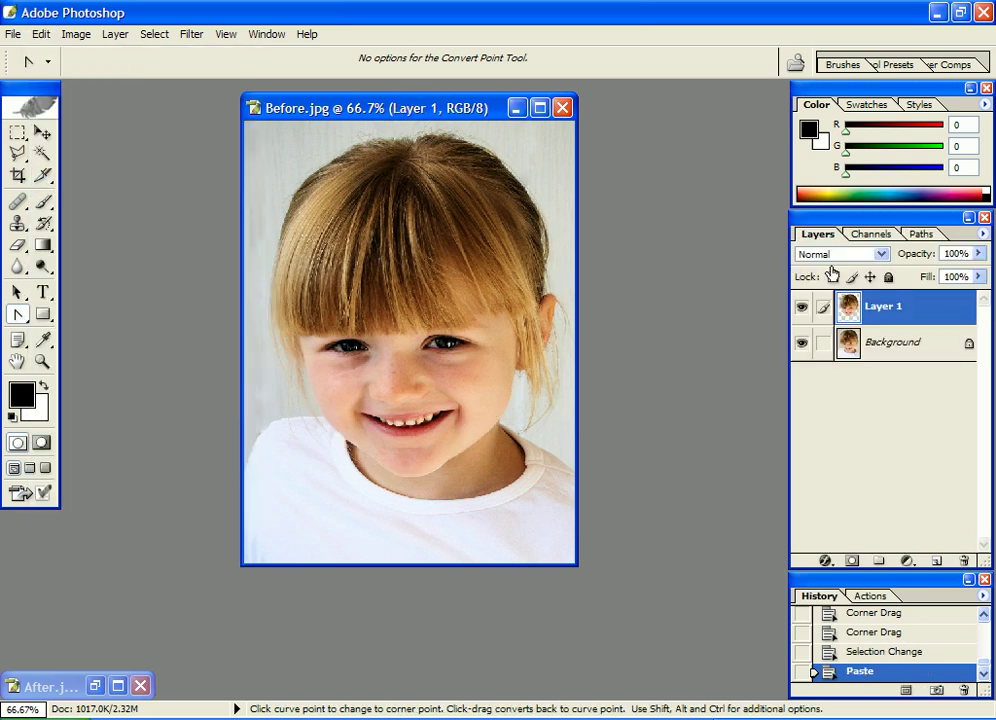
double_click(880, 306)
type("head")
key("Return")
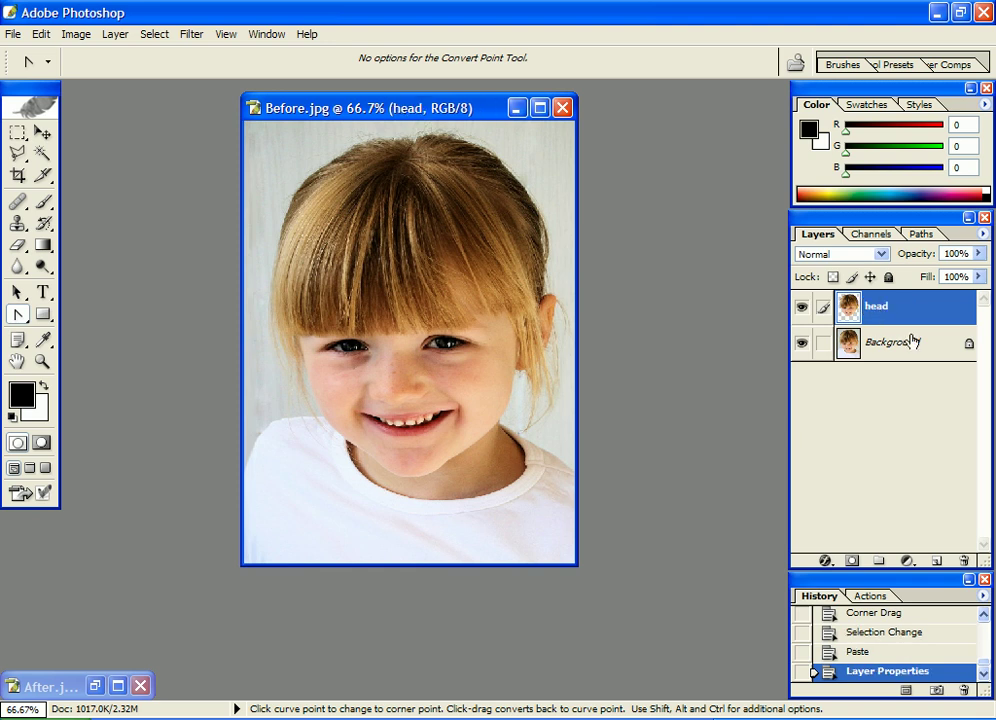
Step: On the Background layer, trace a closed path around the shoulders and shirt below the chin
left_click(908, 350)
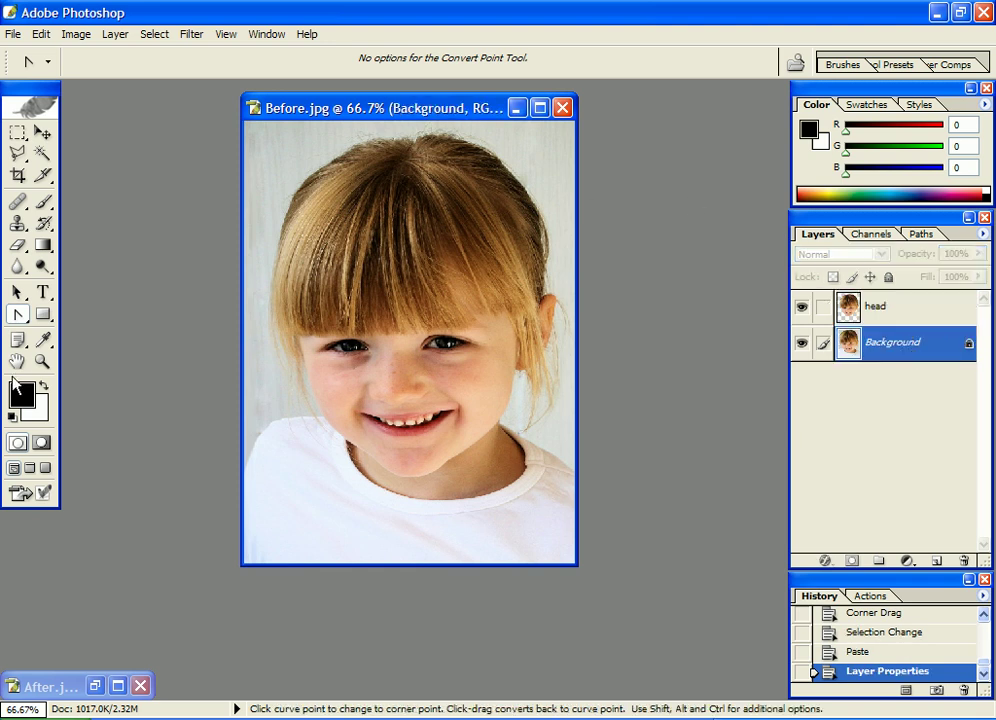
left_click_drag(18, 314, 72, 316)
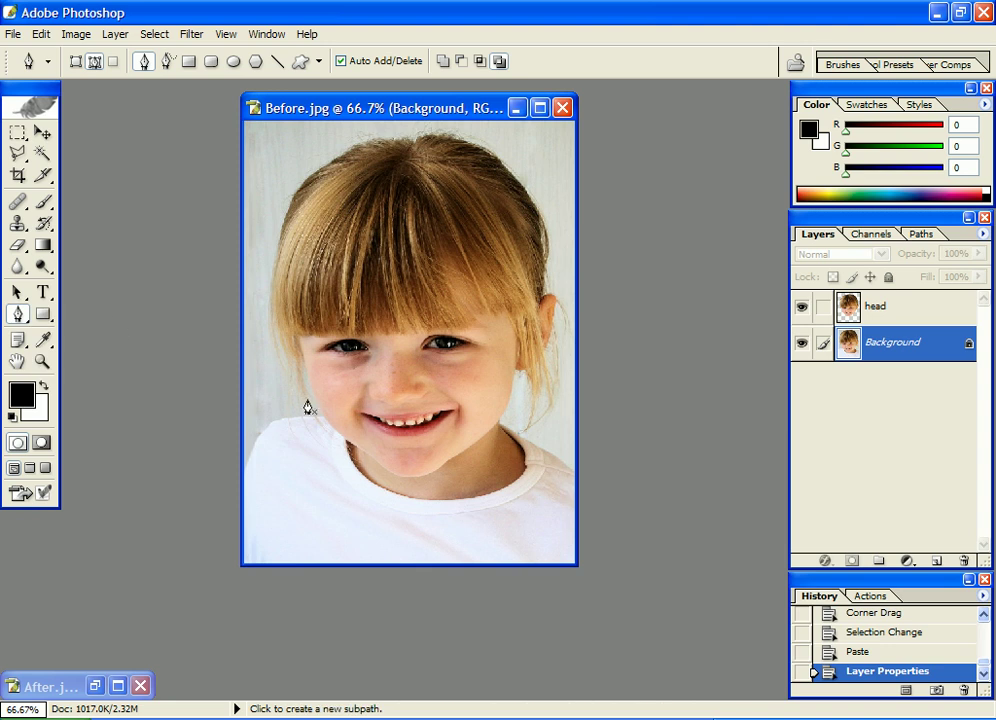
left_click(244, 469)
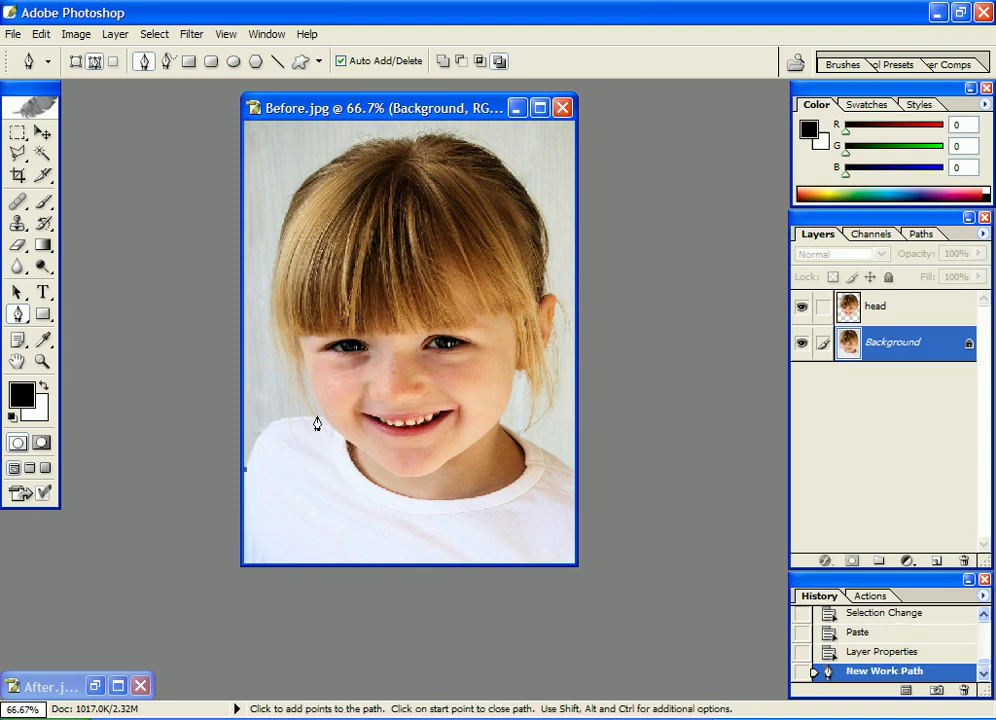
left_click(323, 419)
left_click(411, 479)
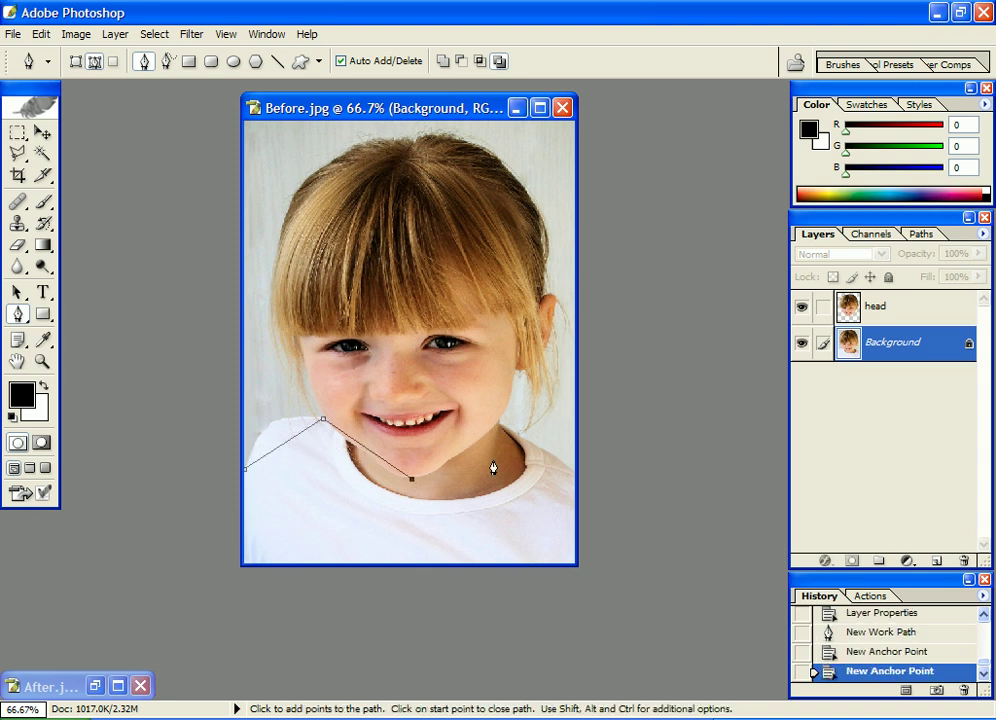
left_click(499, 421)
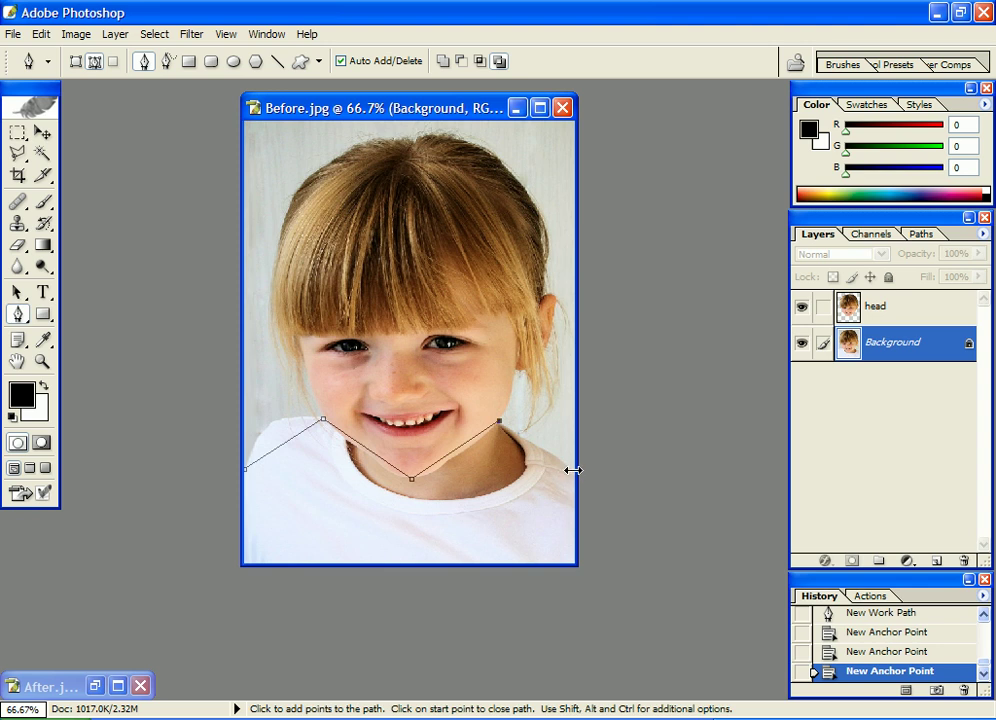
left_click(573, 471)
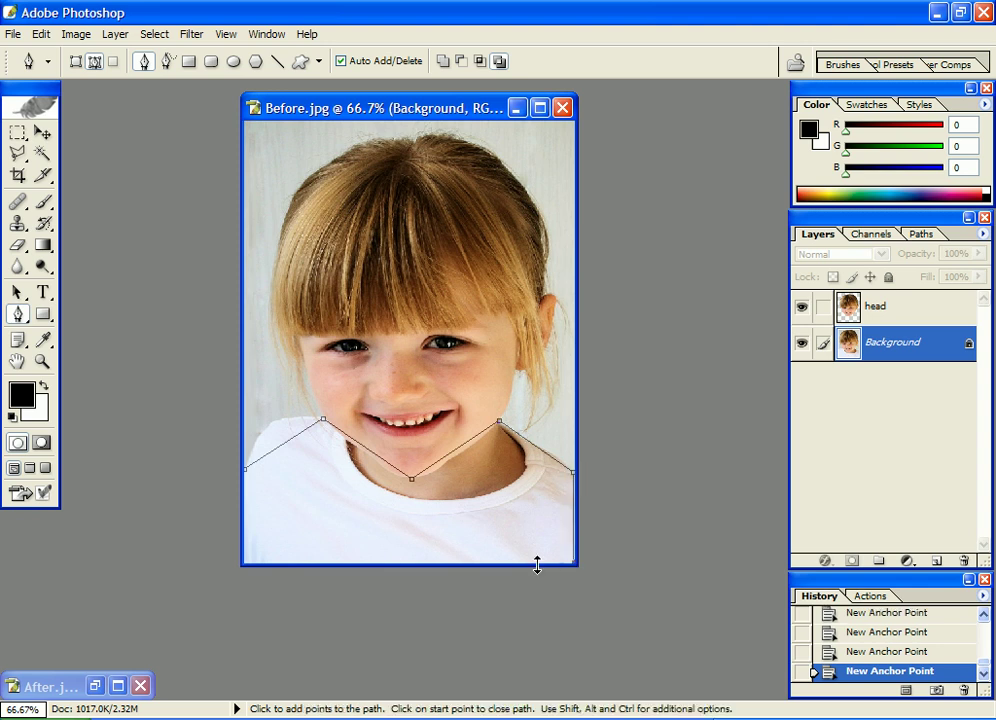
left_click(245, 469)
Step: Curve the collar and neck anchors, then load the shirt path as a selection
left_click_drag(17, 314, 80, 389)
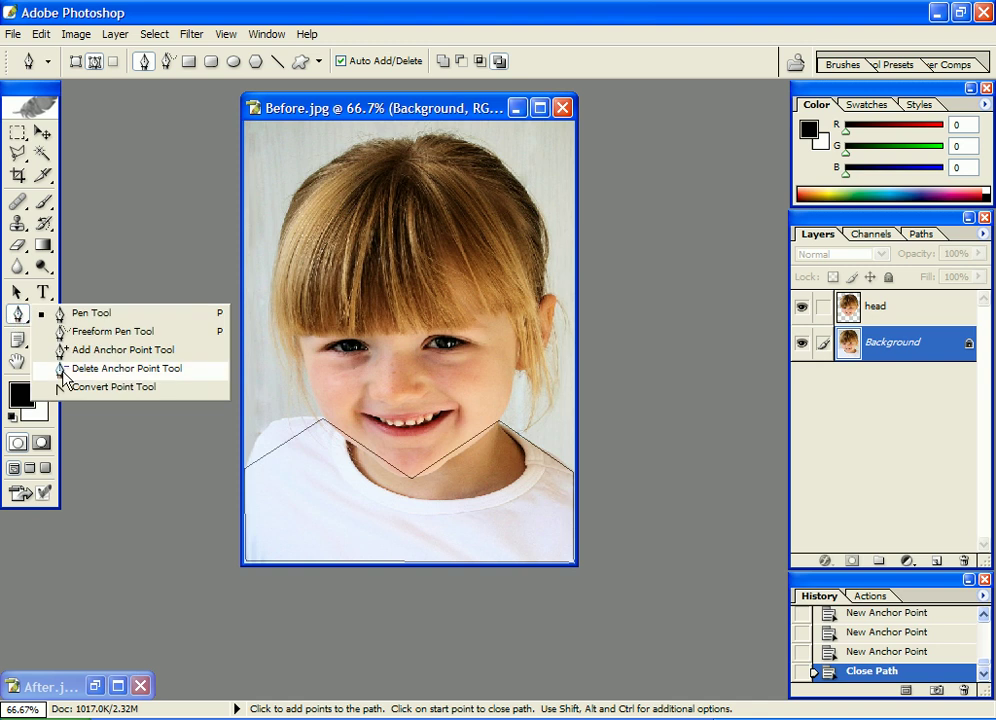
left_click_drag(322, 418, 383, 437)
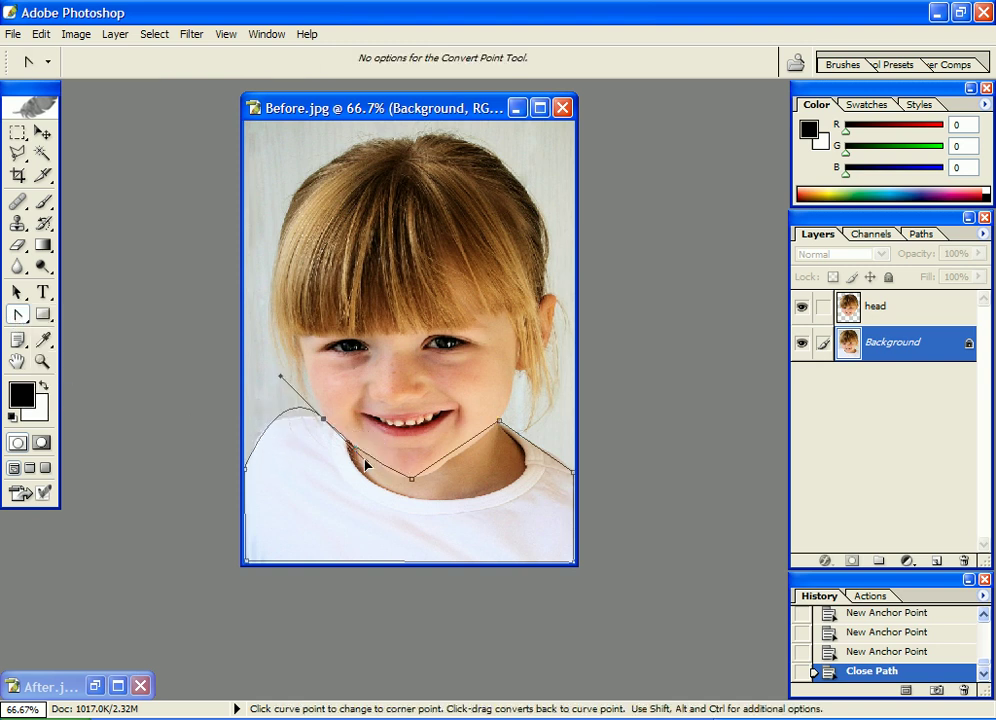
left_click_drag(383, 437, 368, 468)
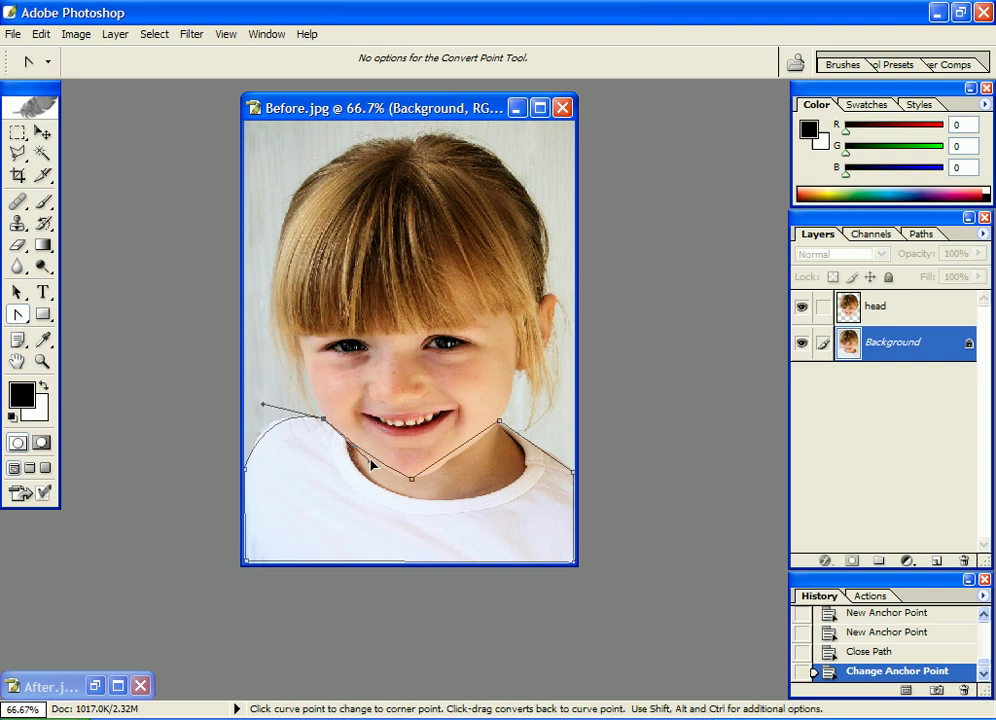
mouse_move(498, 421)
left_mouse_down()
mouse_move(507, 395)
mouse_move(506, 425)
left_mouse_up()
left_click(587, 448, "ctrl")
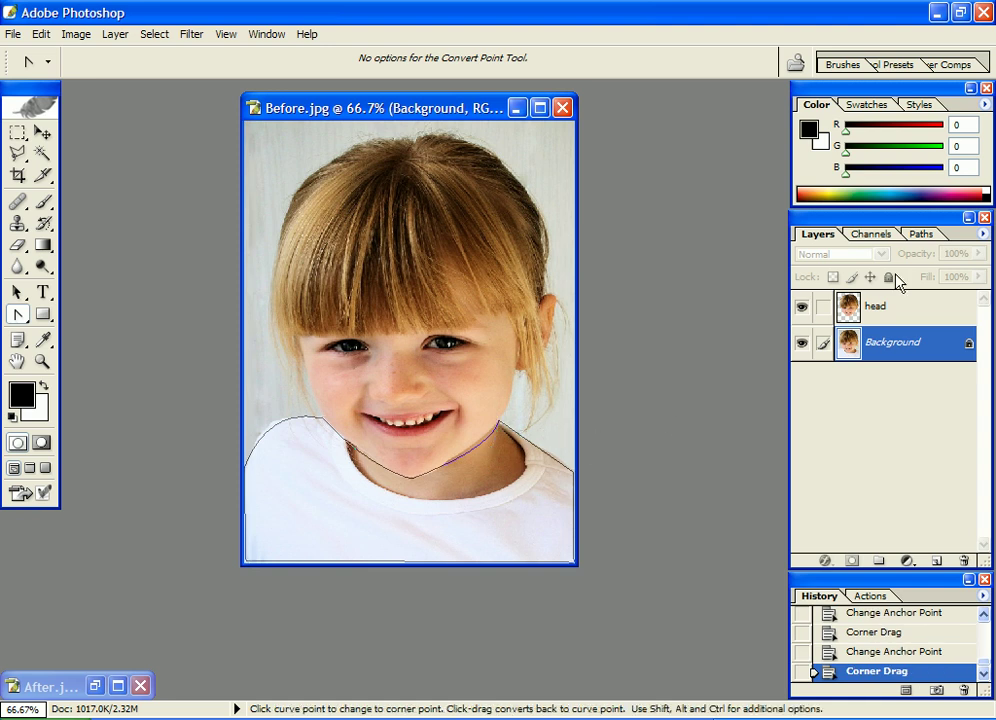
left_click(921, 235)
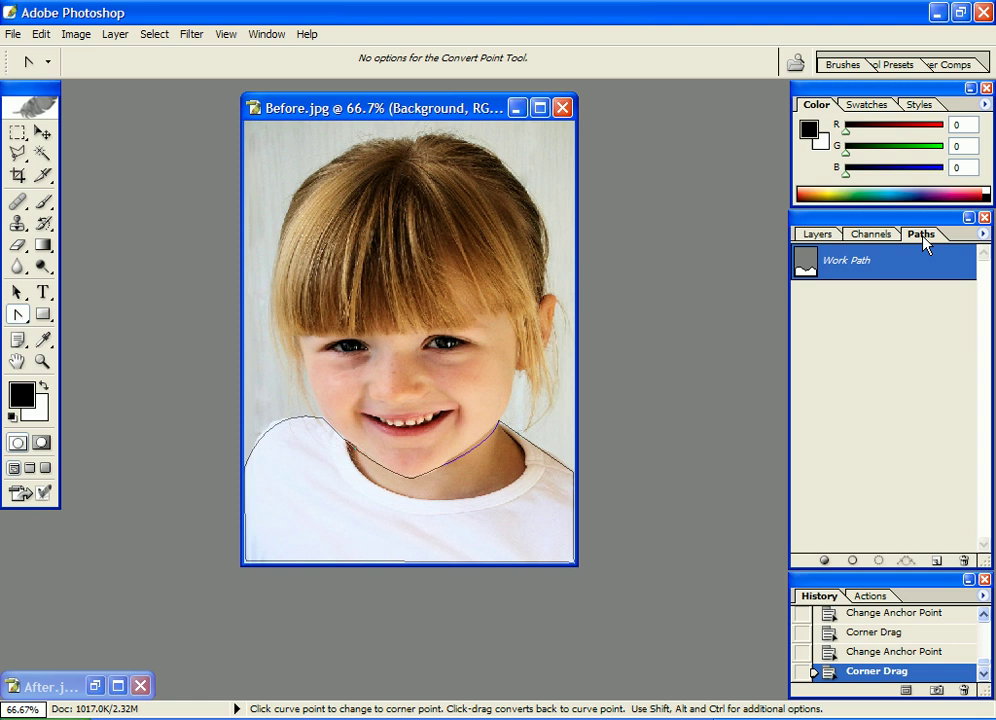
left_click(806, 261, "ctrl")
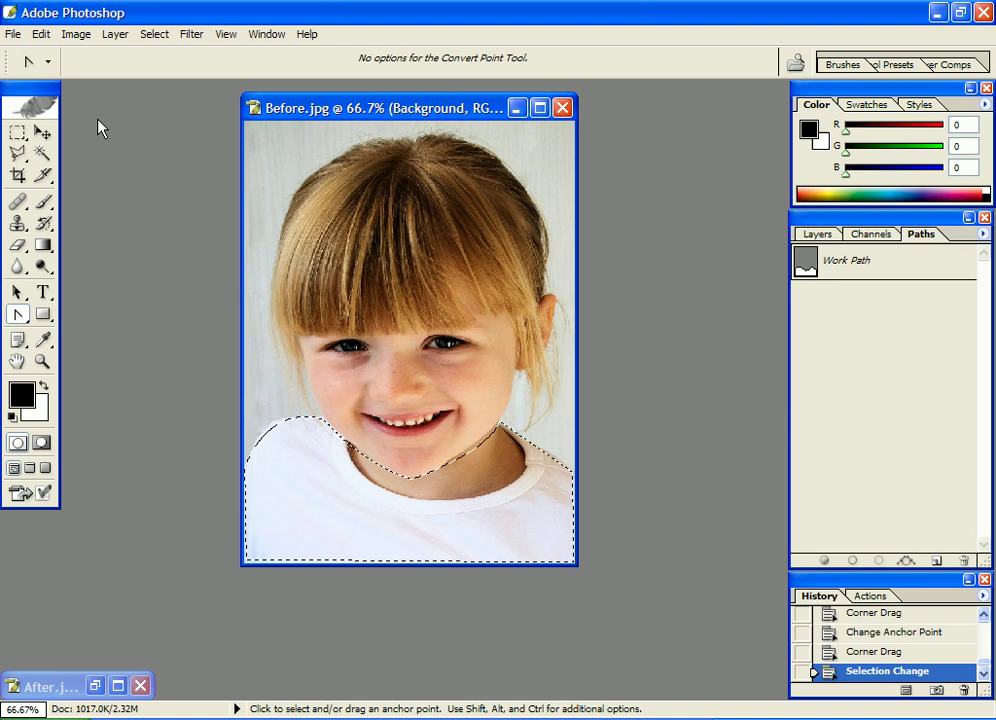
Step: Copy the shirt selection and paste it as a new layer
left_click(40, 33)
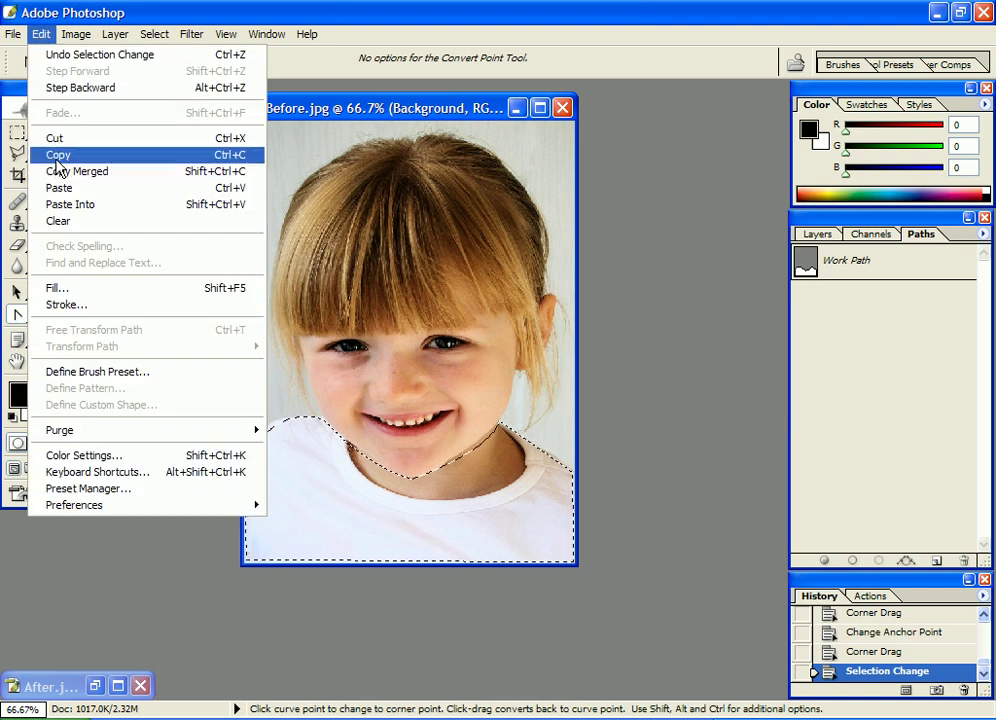
left_click(57, 157)
left_click(40, 33)
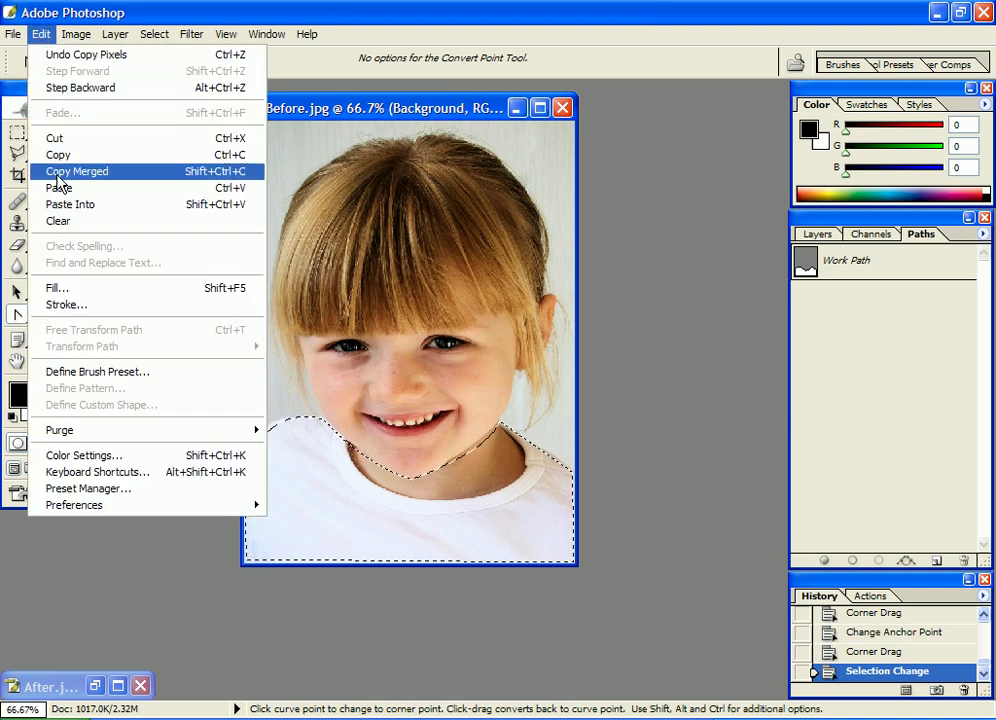
left_click(58, 188)
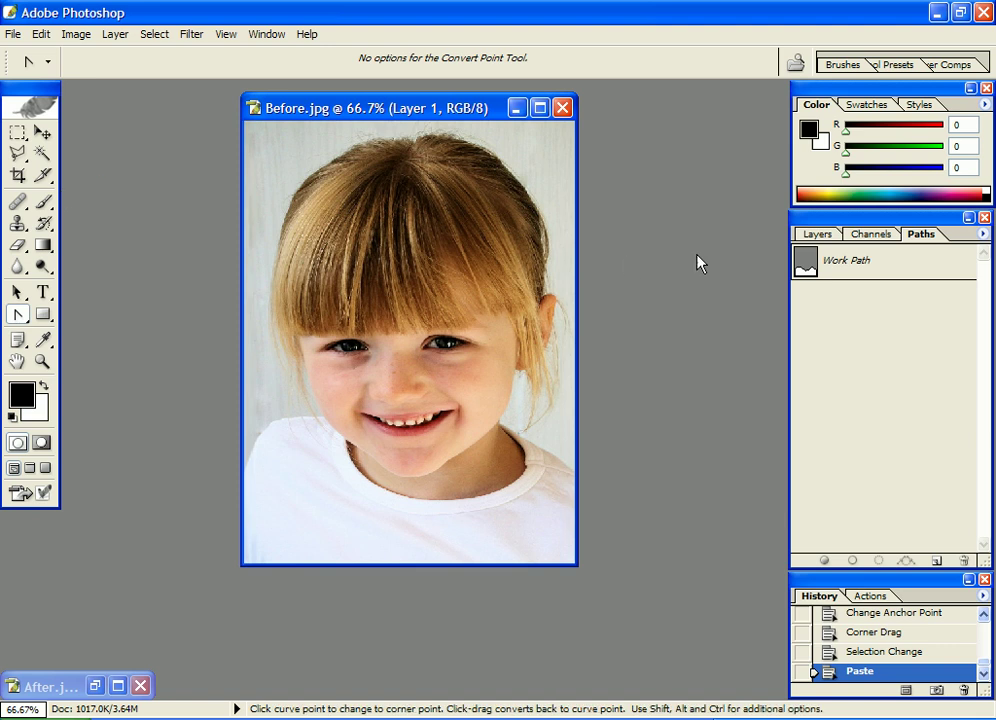
Step: Name the new layer 'body', then select the head layer with the Move tool
left_click(817, 234)
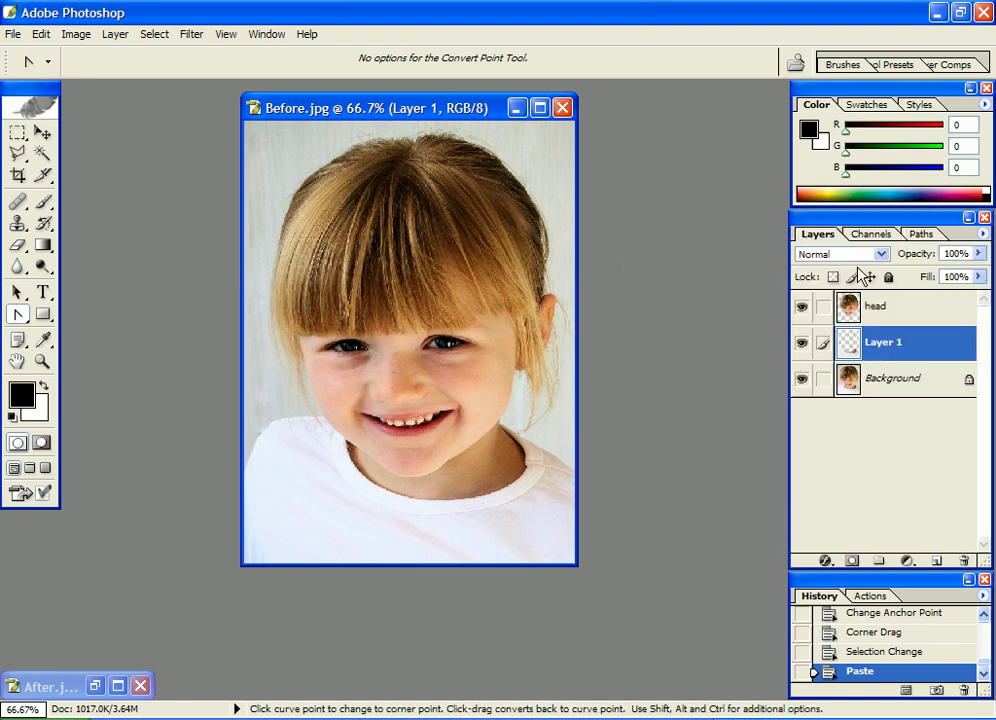
double_click(873, 343)
type("body")
key("Return")
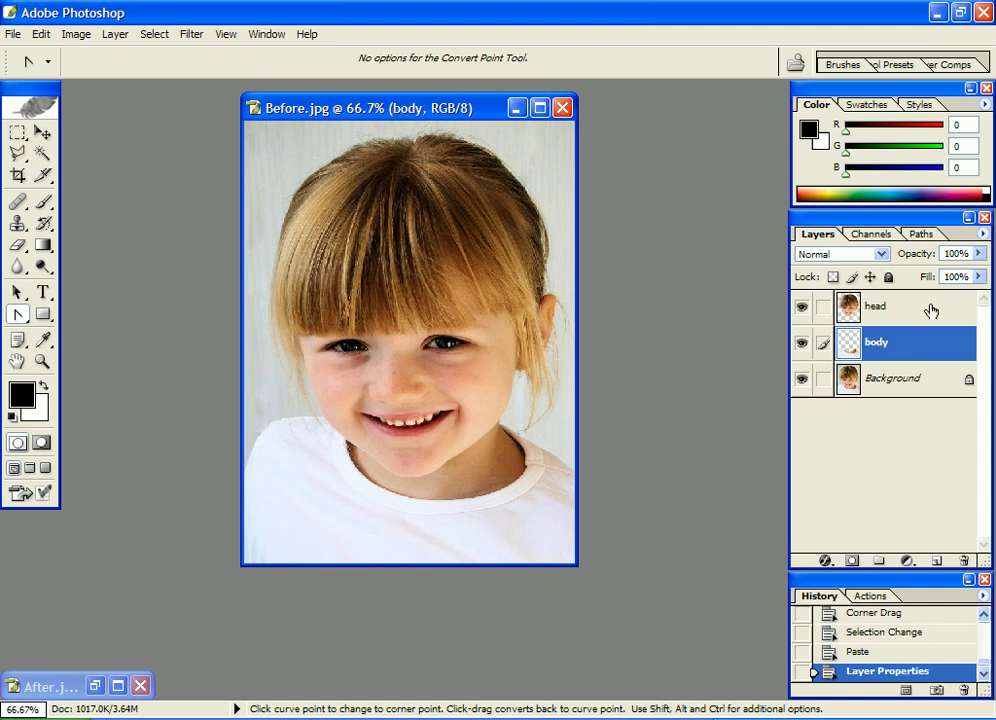
left_click(894, 309)
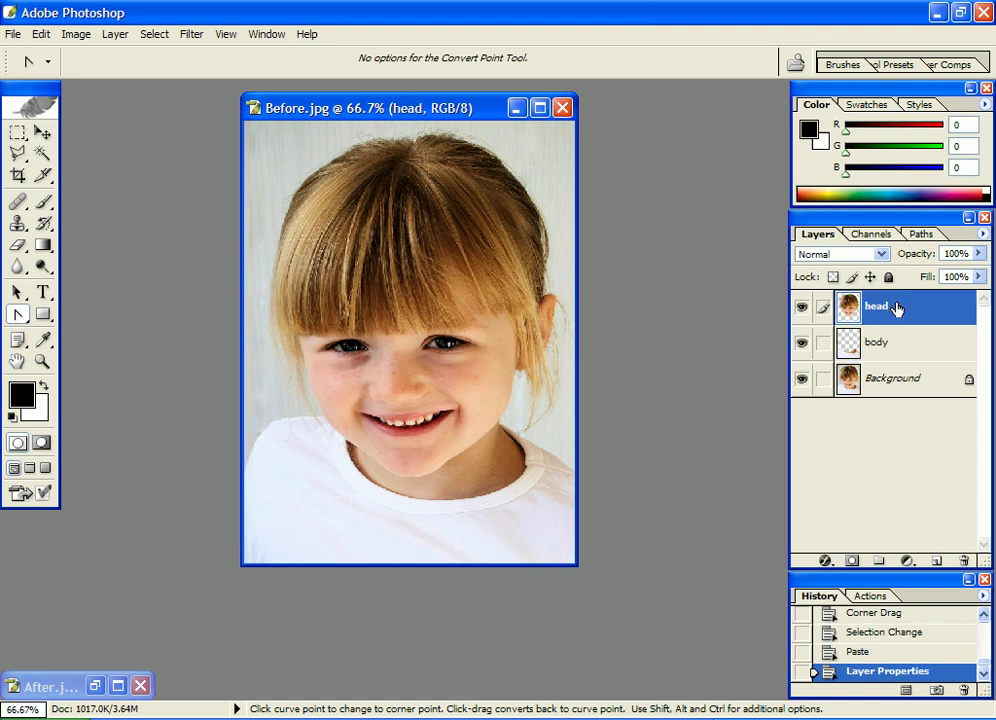
left_click(40, 136)
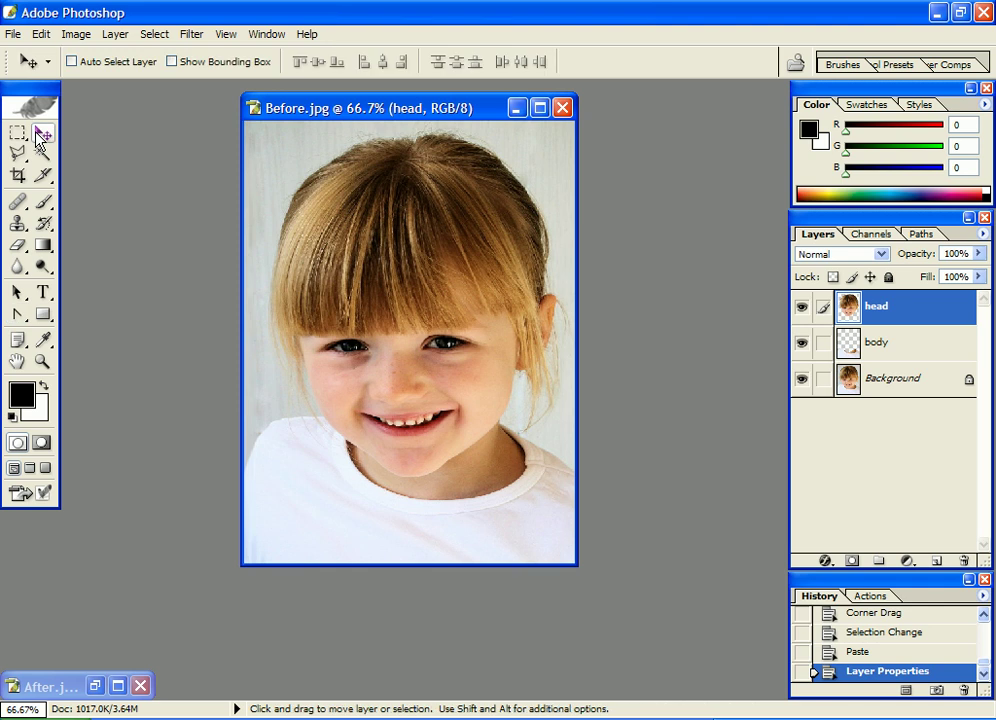
Step: Distort the head layer to about 140.7% width and 113.6% height, then commit it
left_click(46, 35)
mouse_move(70, 346)
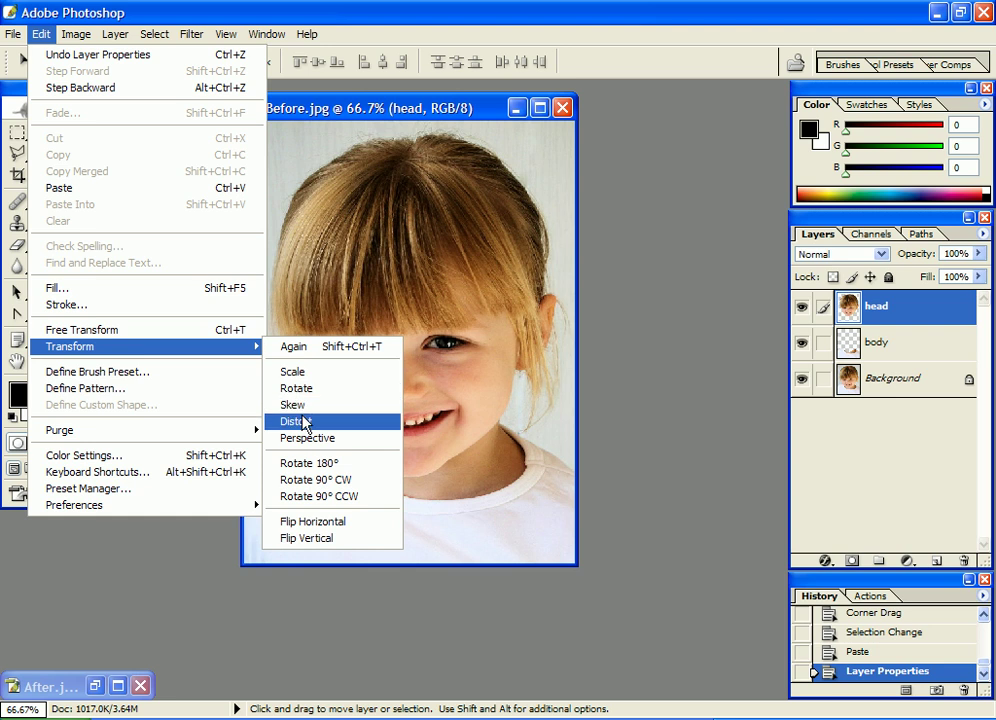
left_click(298, 405)
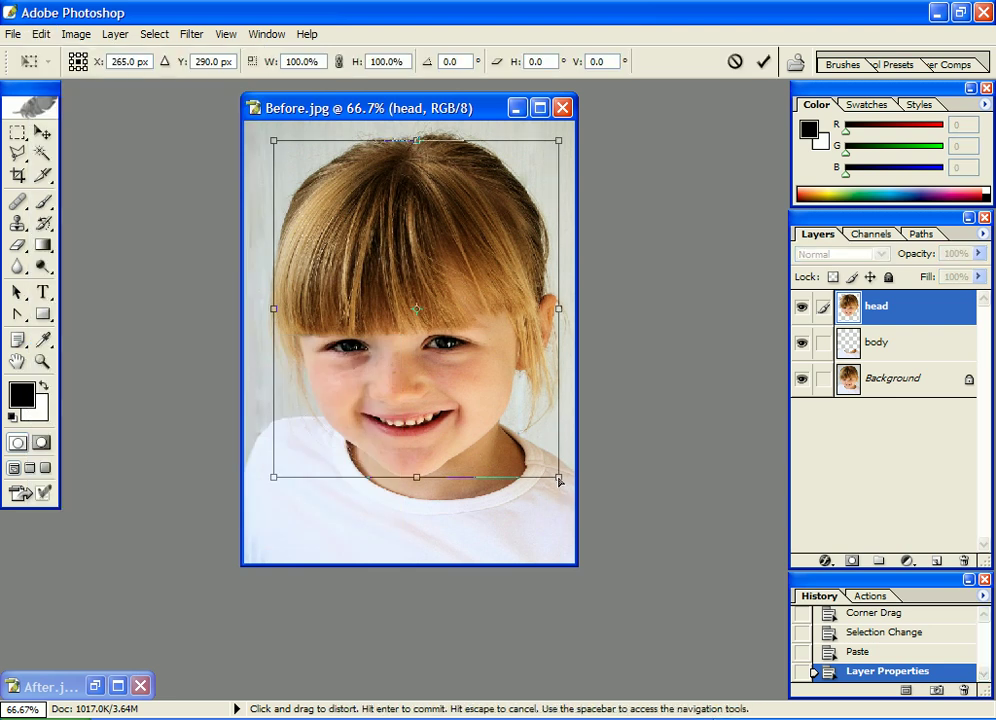
left_click_drag(558, 481, 589, 524)
left_click_drag(271, 133, 231, 102)
left_click_drag(556, 128, 591, 110)
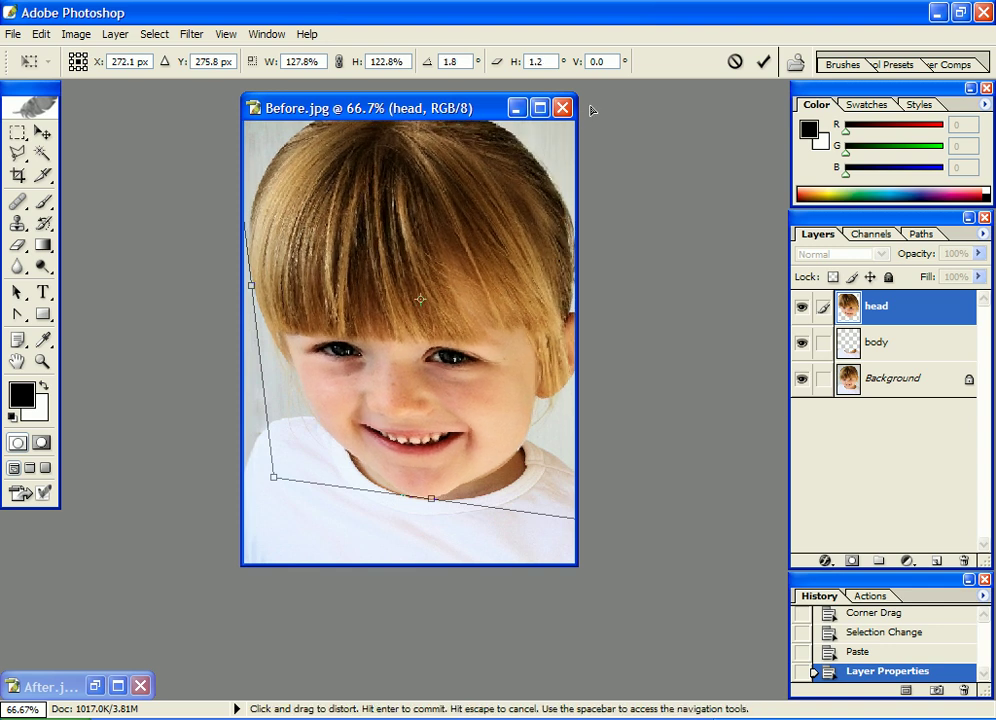
mouse_move(272, 478)
left_mouse_down()
mouse_move(279, 437)
mouse_move(279, 462)
left_mouse_up()
mouse_move(485, 422)
left_mouse_down()
mouse_move(485, 413)
mouse_move(472, 426)
left_mouse_up()
mouse_move(573, 520)
left_mouse_down()
mouse_move(532, 484)
mouse_move(516, 451)
left_mouse_up()
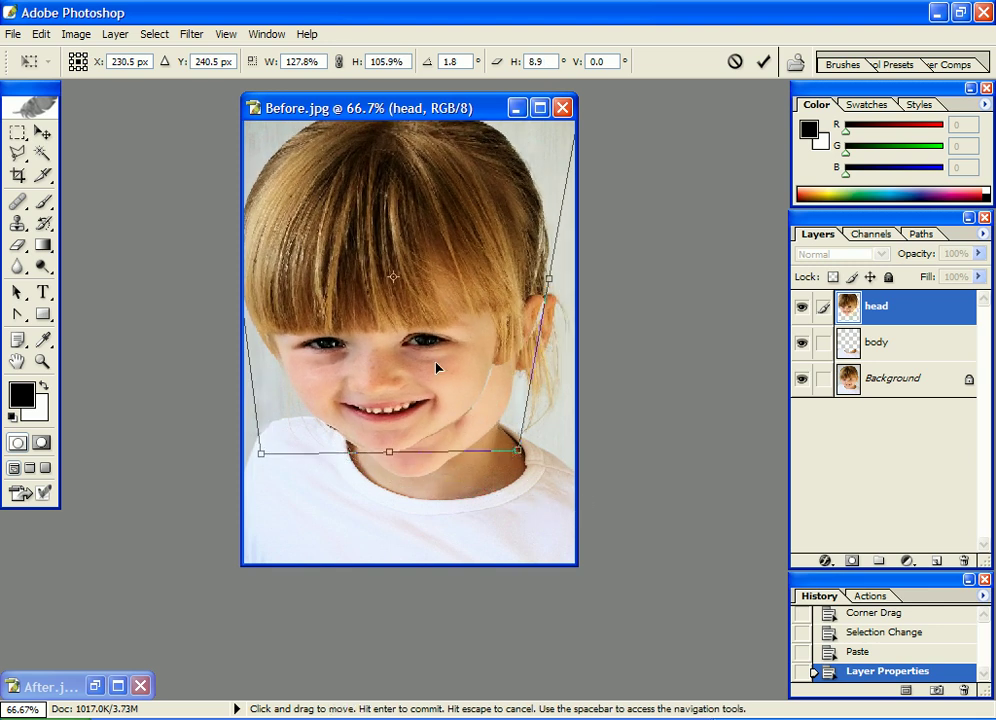
left_click_drag(440, 362, 456, 396)
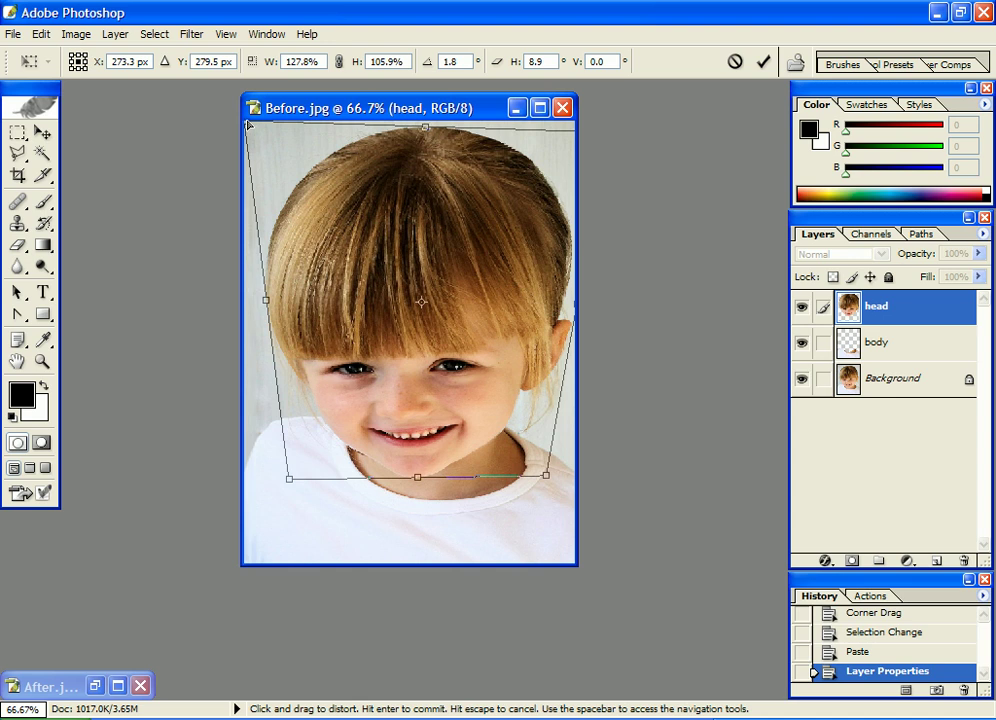
left_click_drag(247, 123, 215, 91)
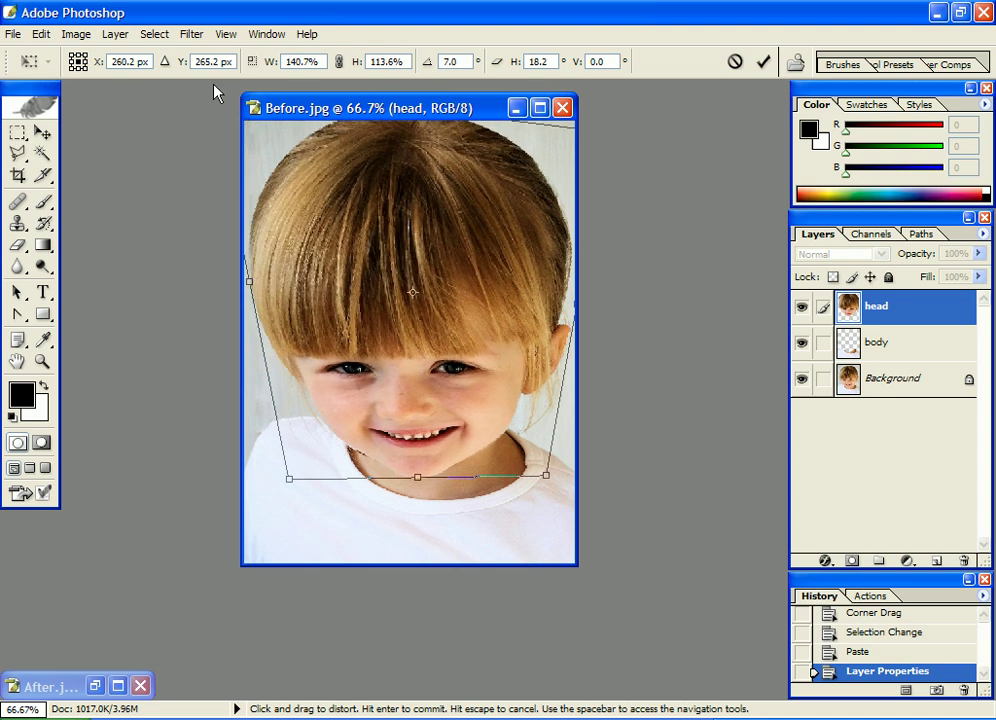
key("Return")
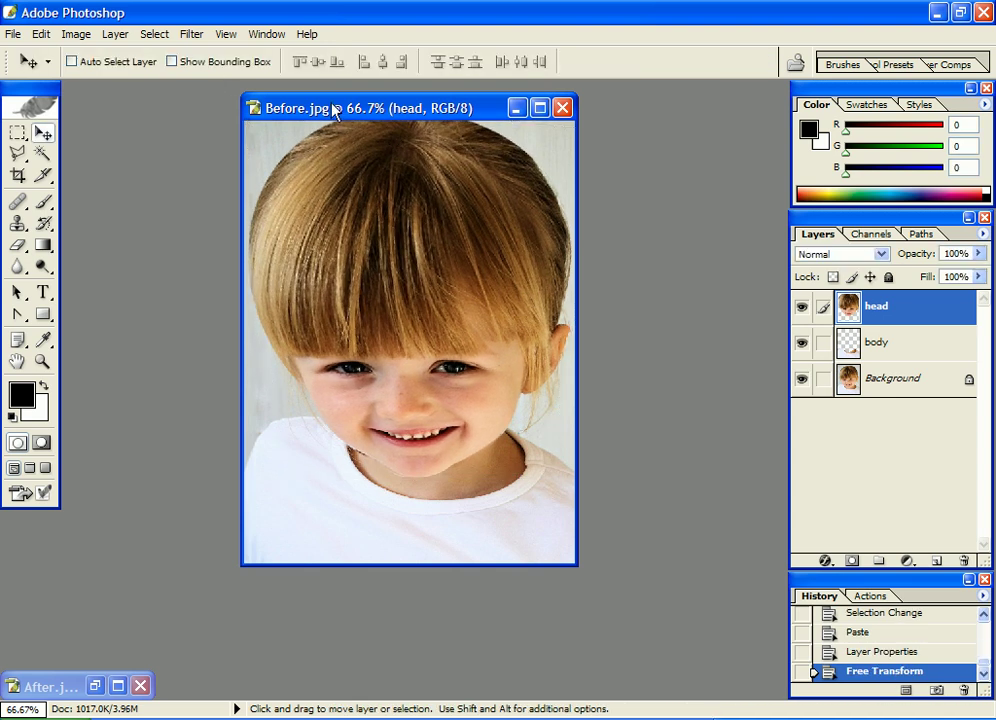
Step: Merge the head layer down into body, leaving only body and Background
left_click(108, 37)
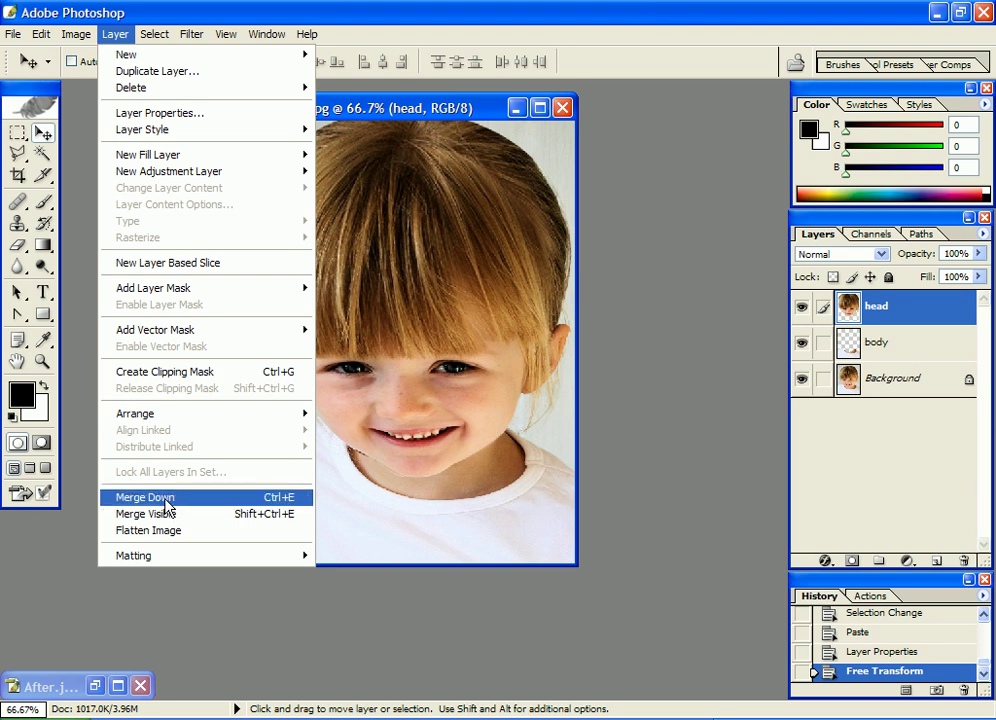
left_click(165, 500)
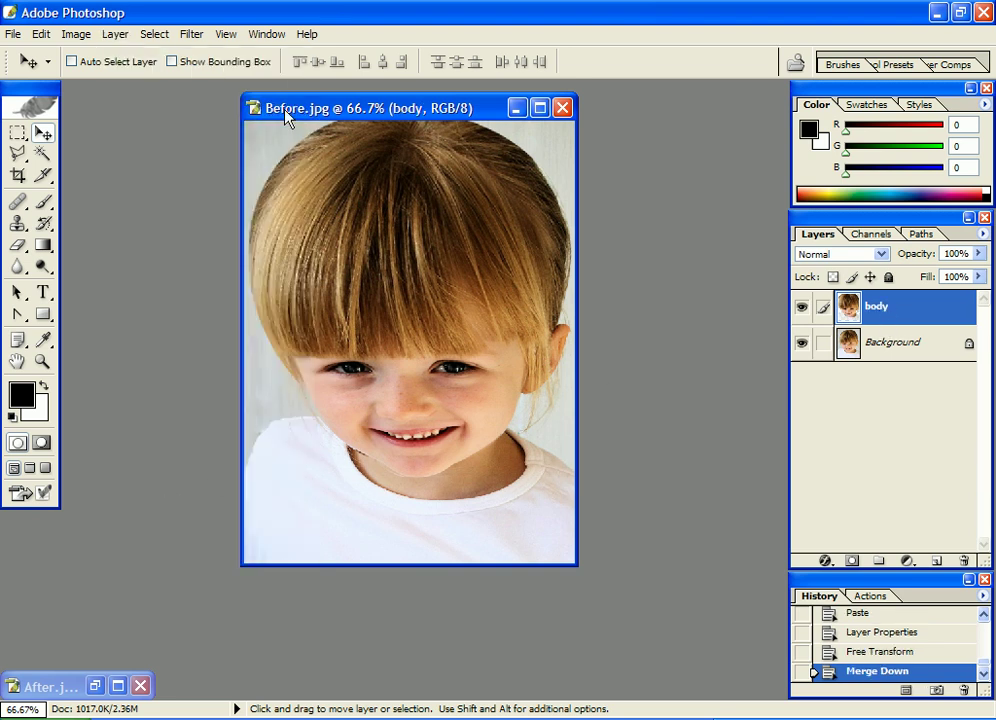
left_click(191, 34)
mouse_move(211, 155)
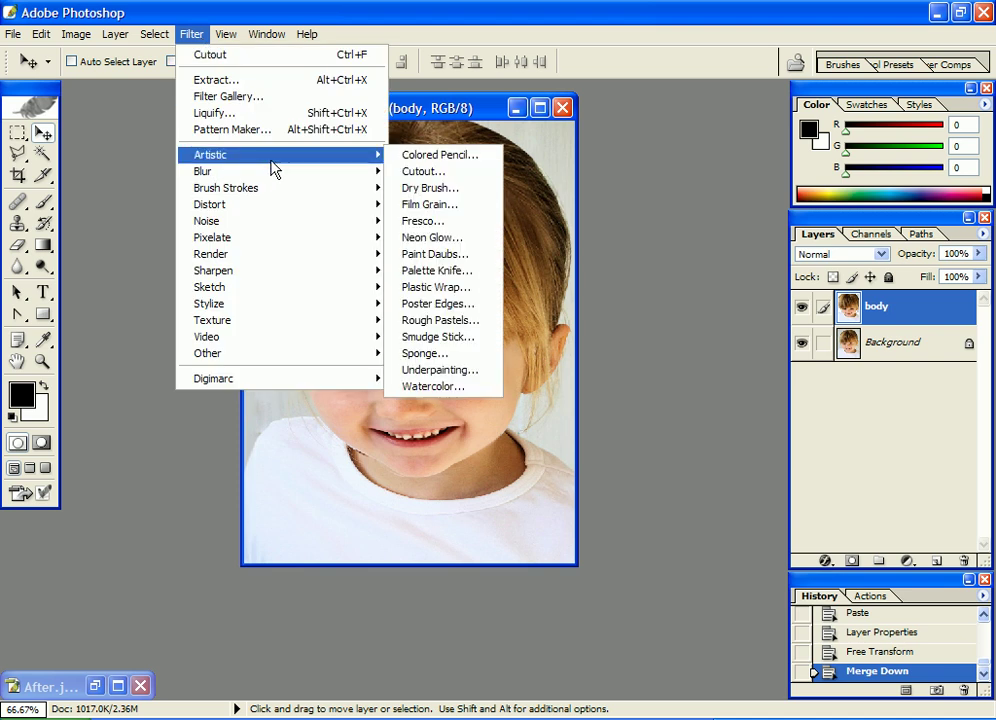
Step: Apply Poster Edges with Edge Thickness 5, Edge Intensity 6 and Posterization 4
left_click(425, 312)
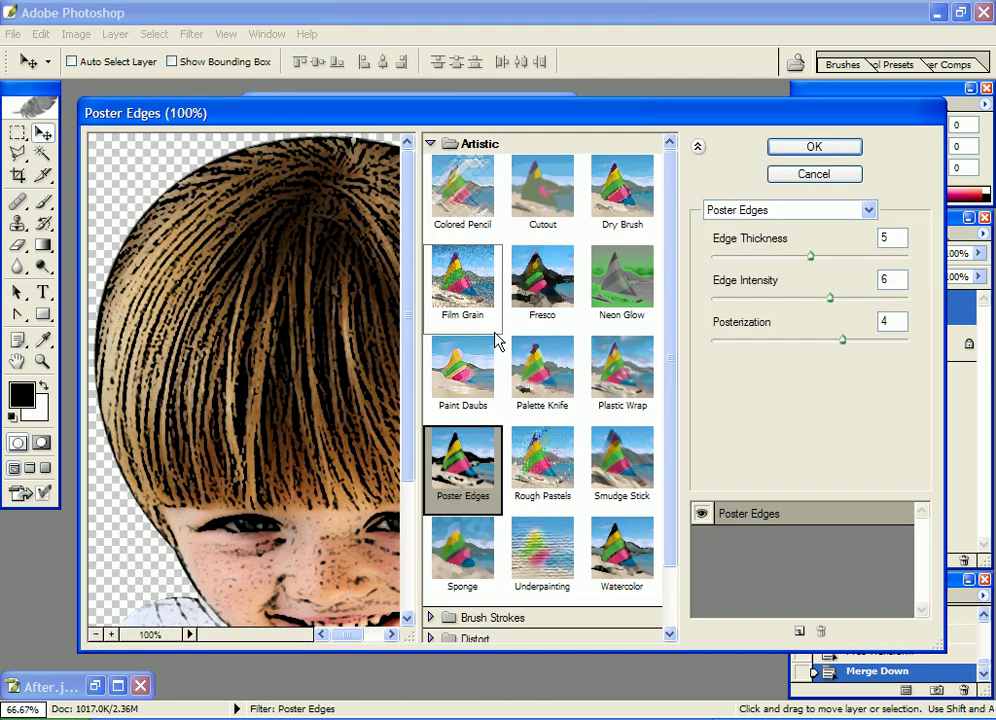
double_click(886, 237)
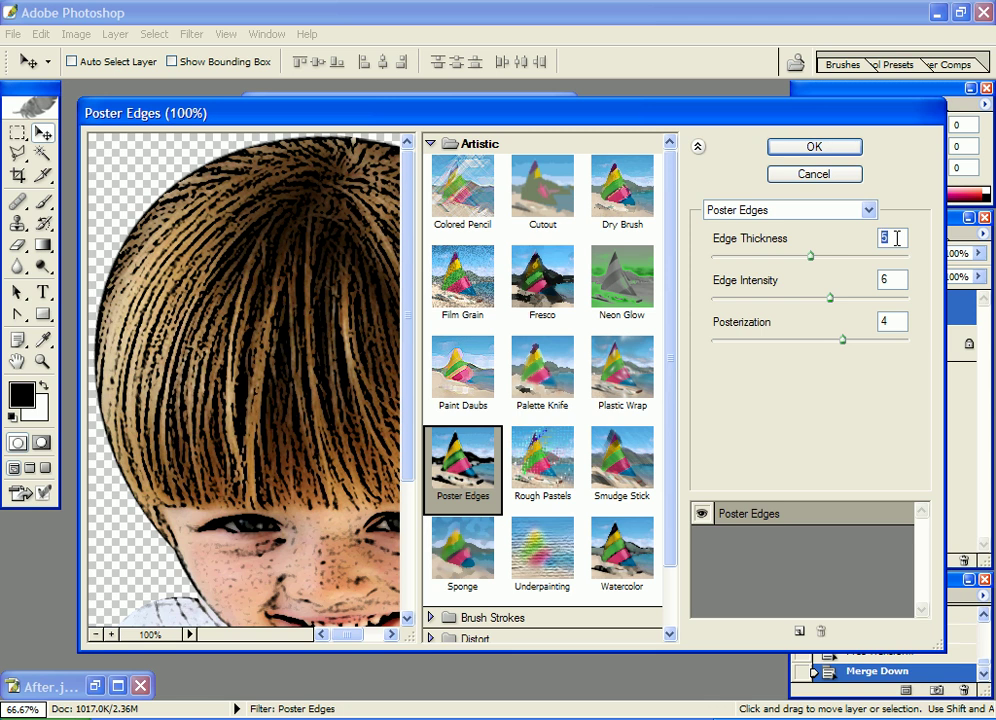
double_click(886, 279)
left_click(889, 321)
left_click(812, 148)
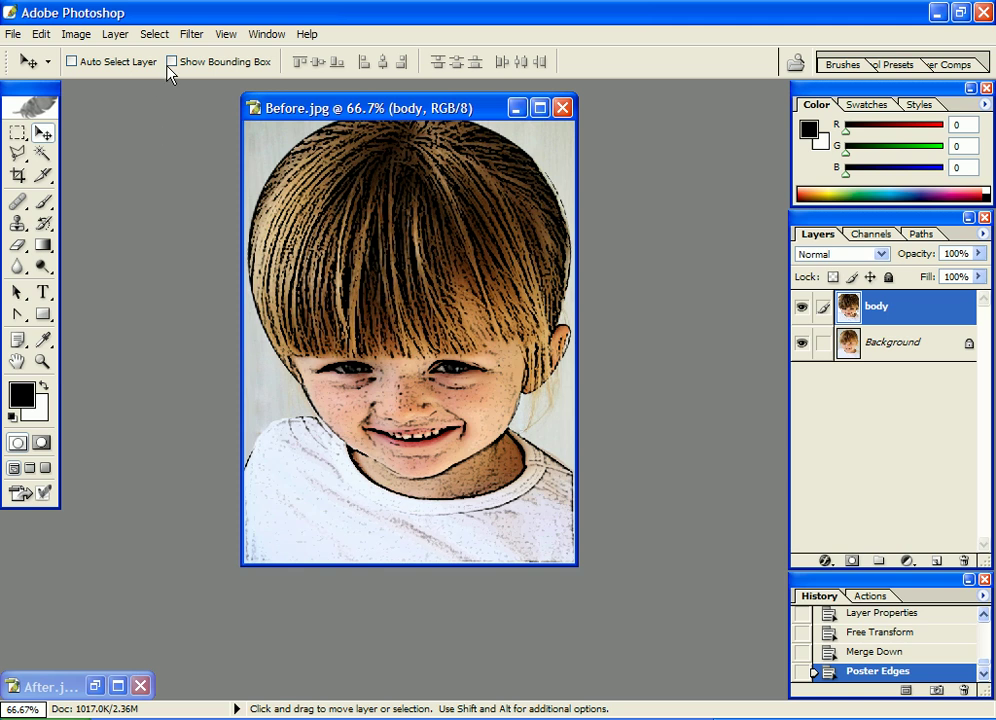
left_click(191, 34)
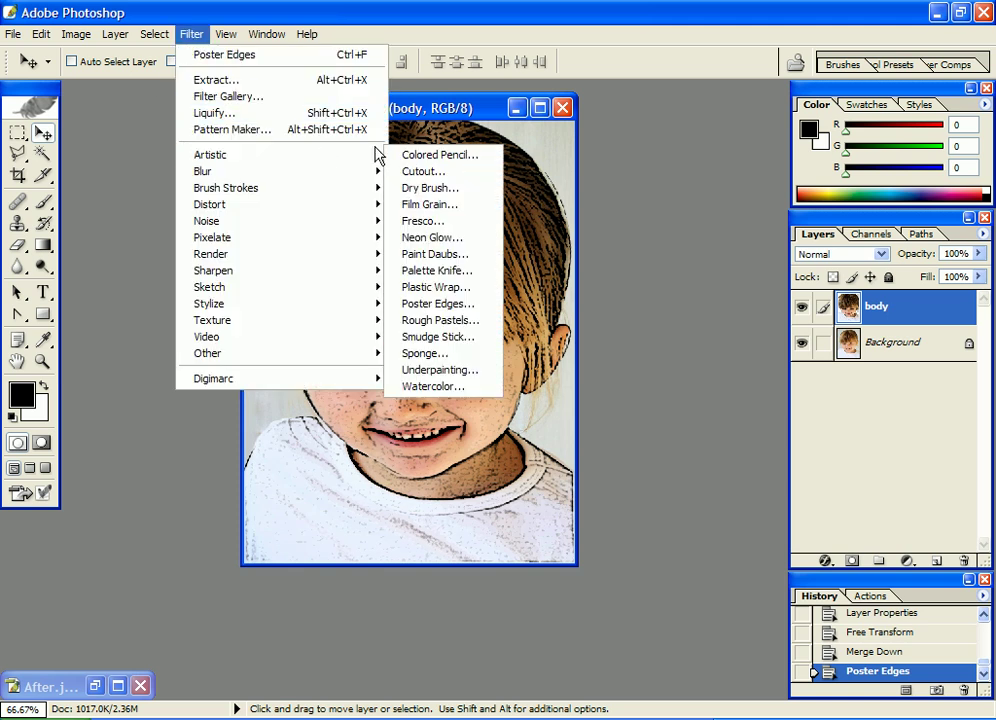
Step: Apply the Cutout filter with 5 levels, edge simplicity 1 and edge fidelity 2
left_click(414, 174)
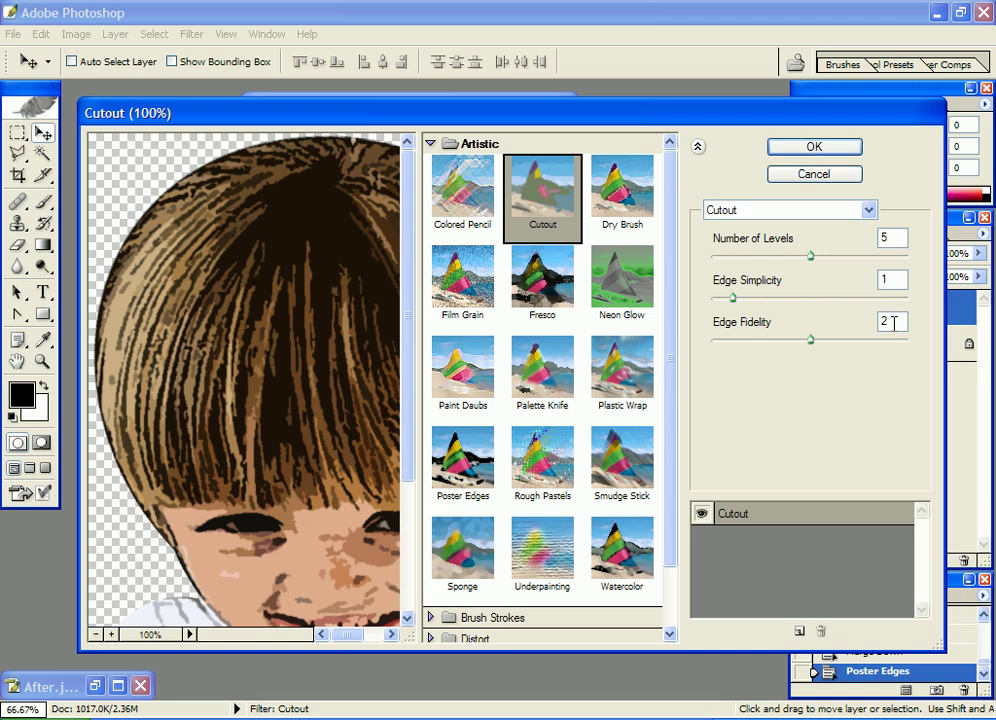
left_click(836, 148)
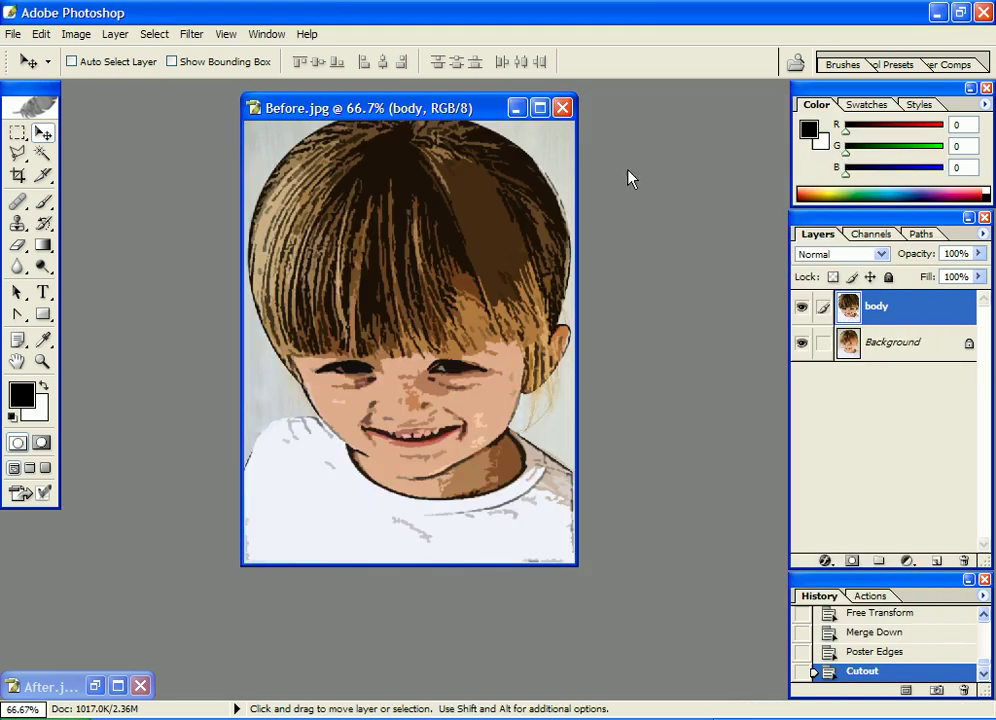
left_click(76, 34)
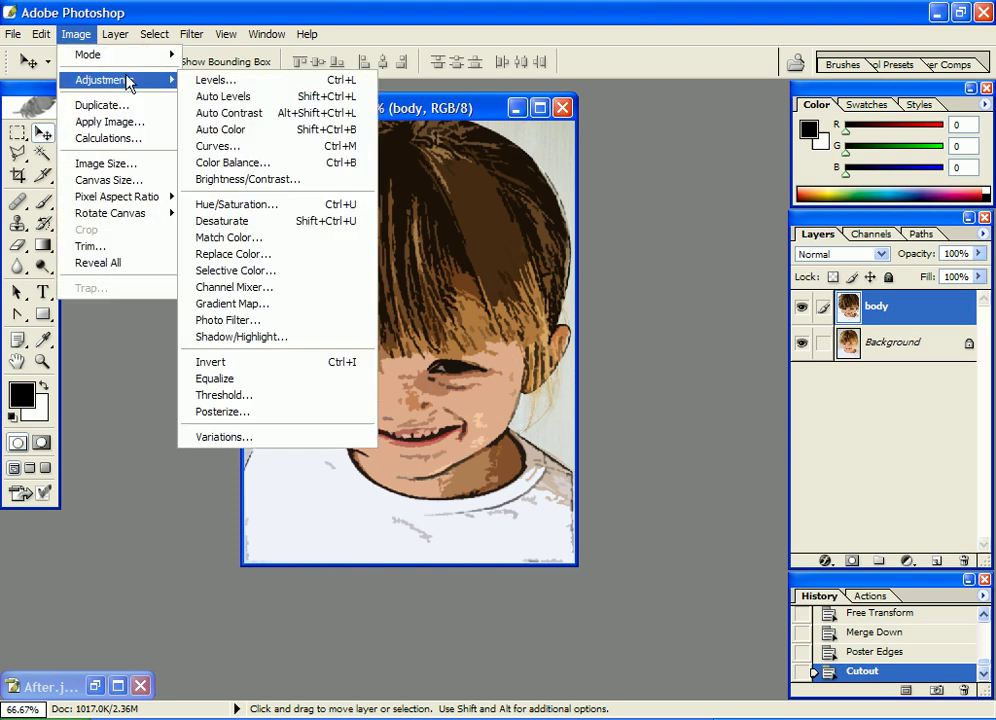
mouse_move(104, 80)
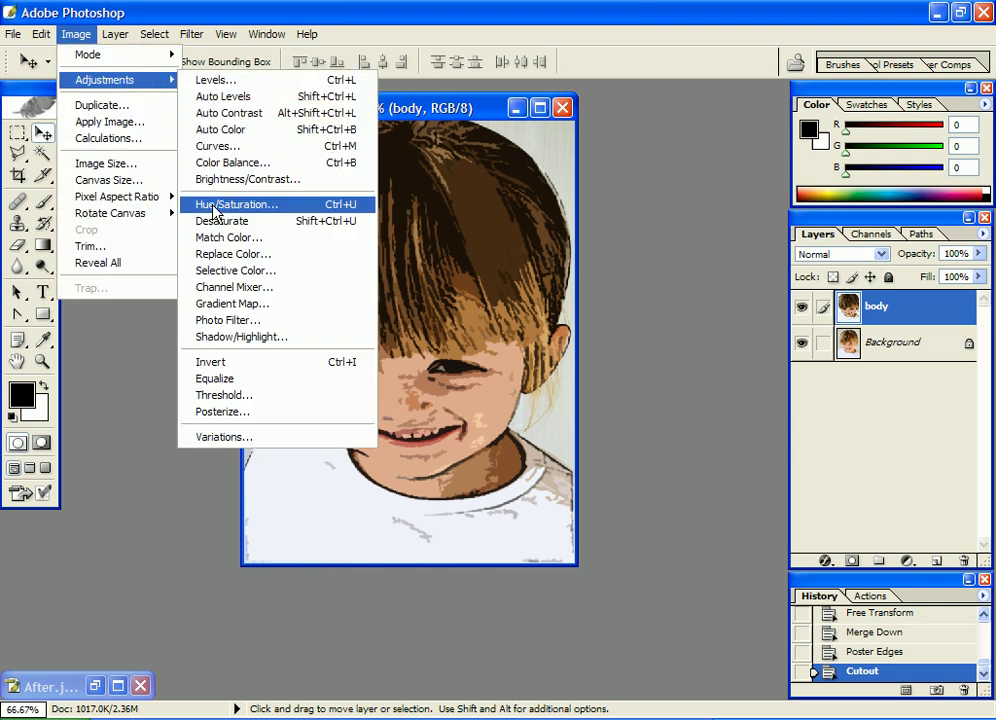
Step: Apply Hue/Saturation to the body layer with Hue -3, Saturation +2 and Lightness +2
left_click(213, 208)
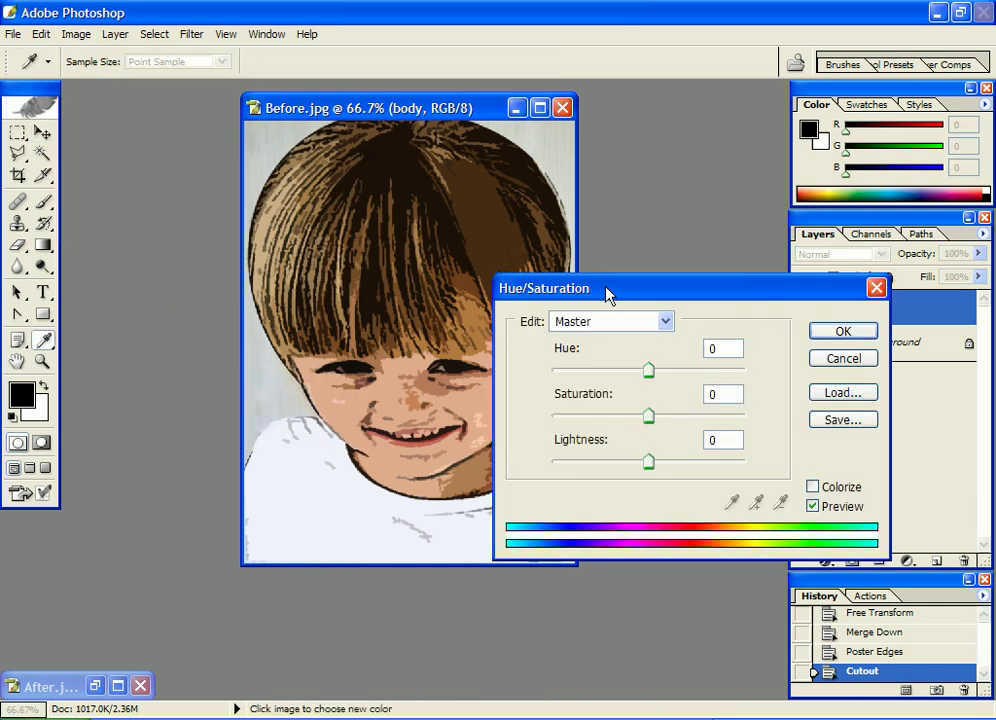
left_click_drag(606, 292, 677, 298)
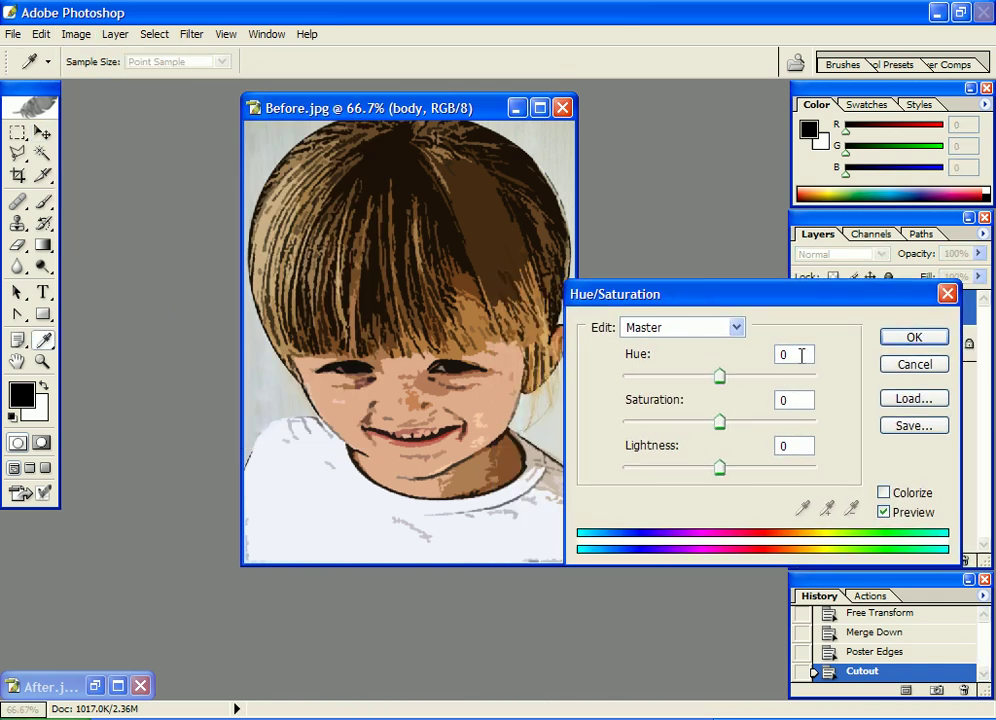
left_click_drag(801, 354, 749, 354)
type("-3")
key("Tab")
type("+2")
key("Tab")
type("+2")
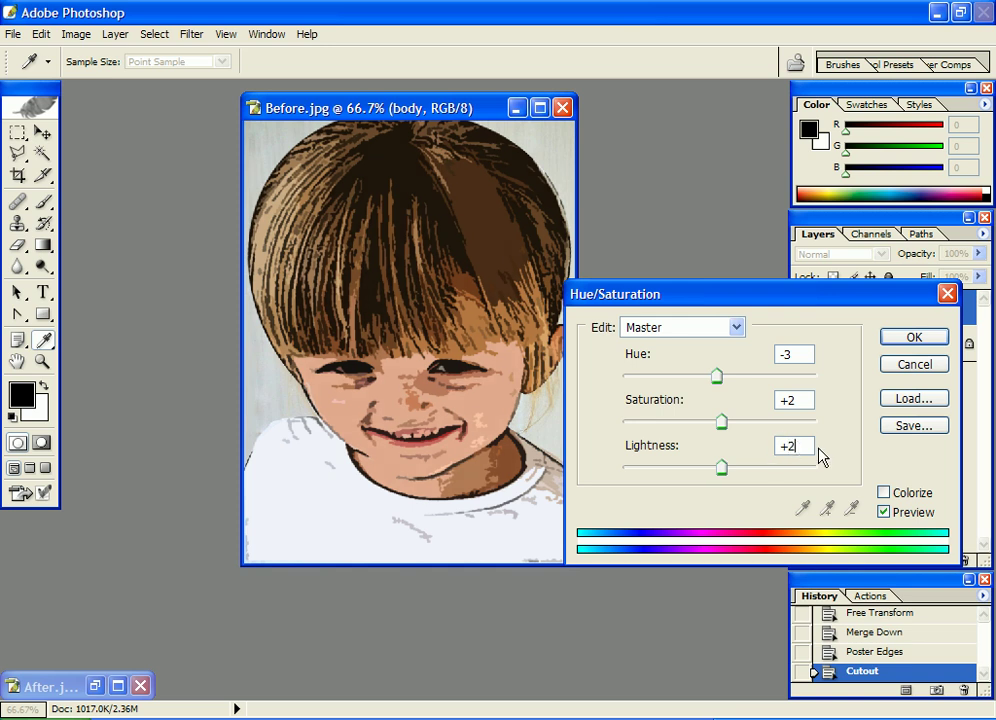
left_click(901, 340)
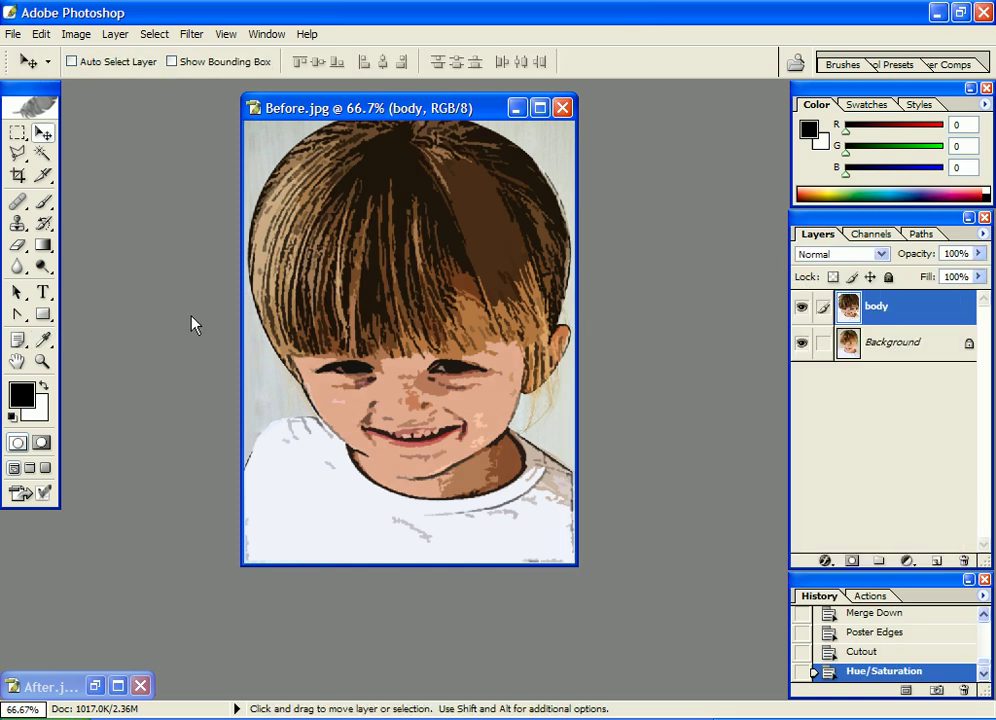